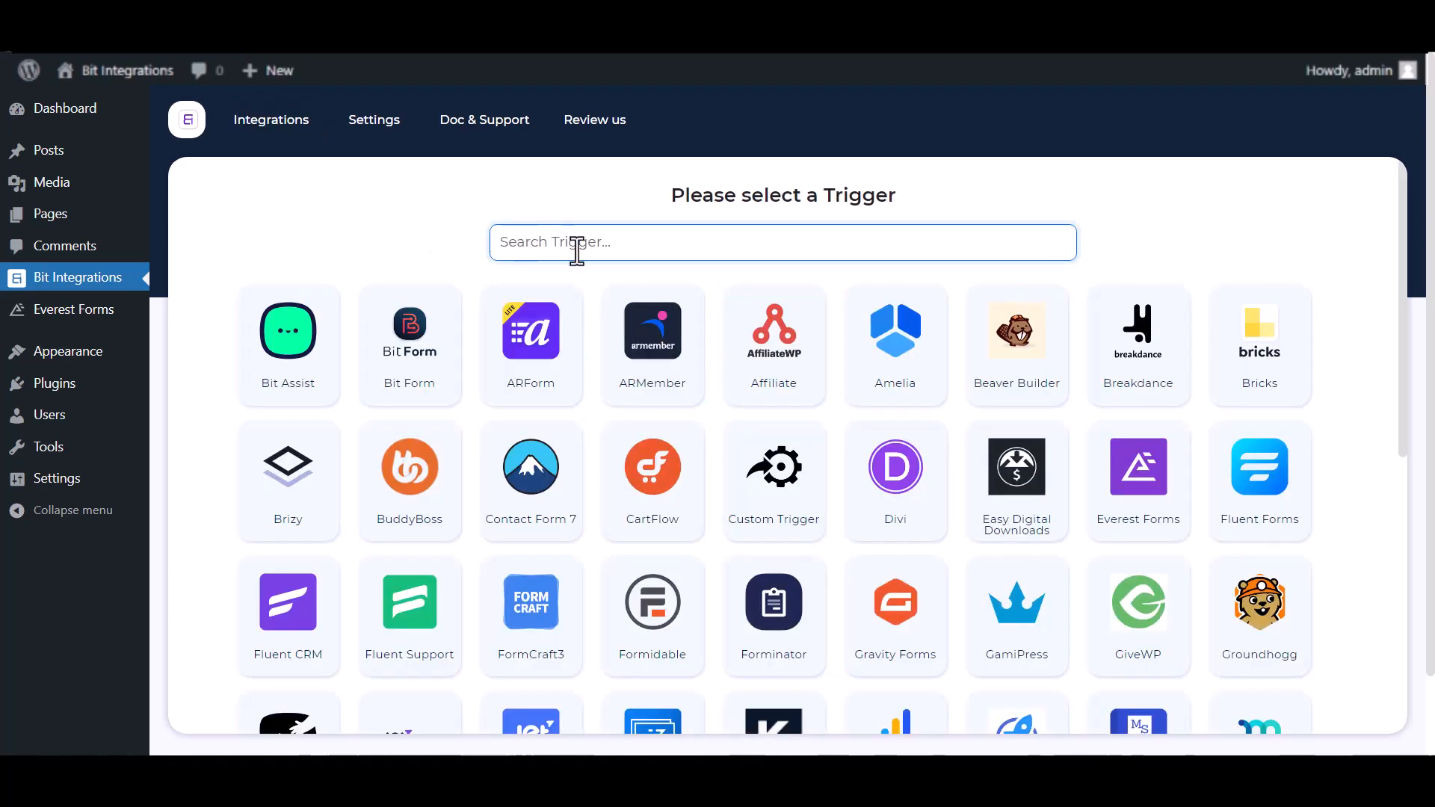
- Set Everest Forms' Contact Form as the new integration's trigger and continue
type("eve")
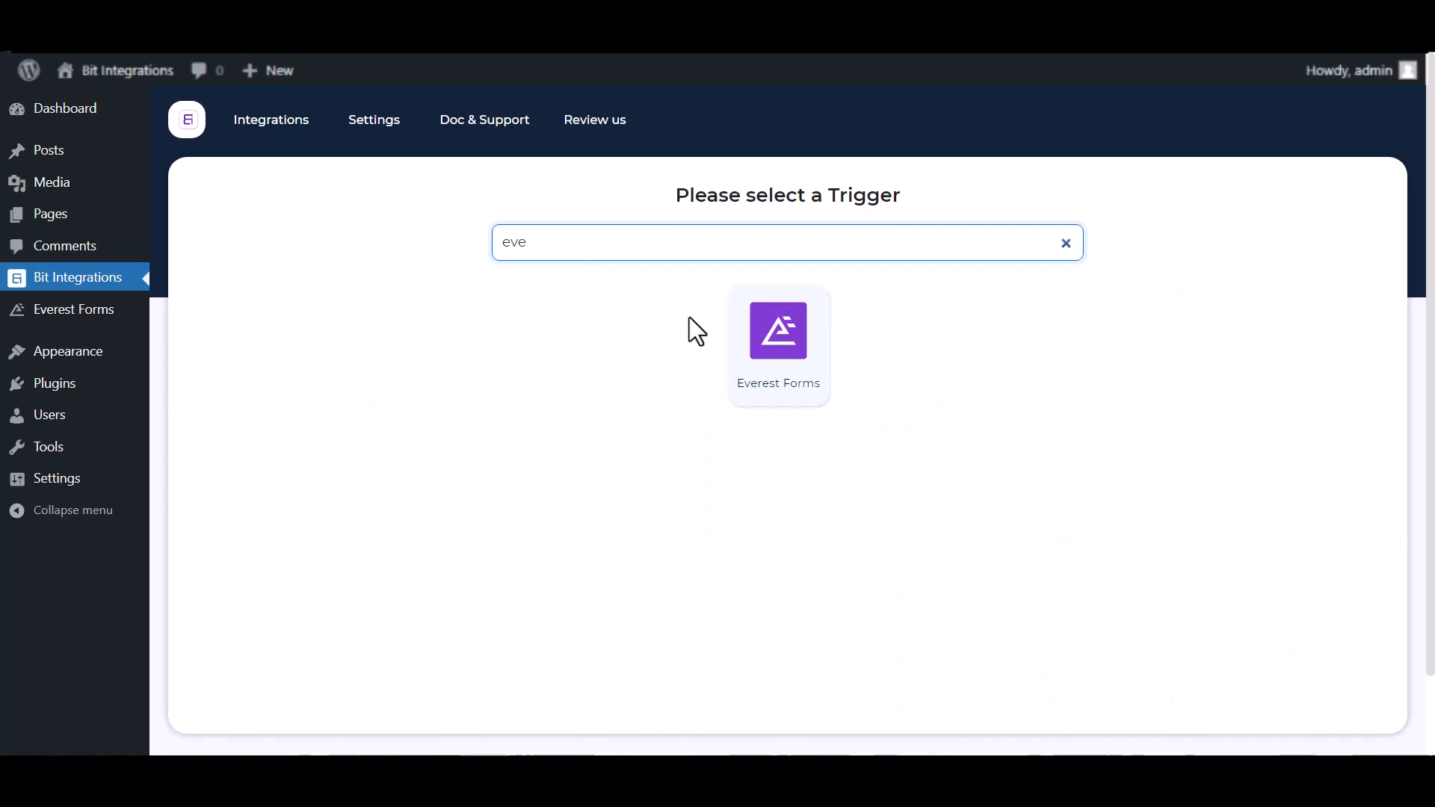
left_click(798, 367)
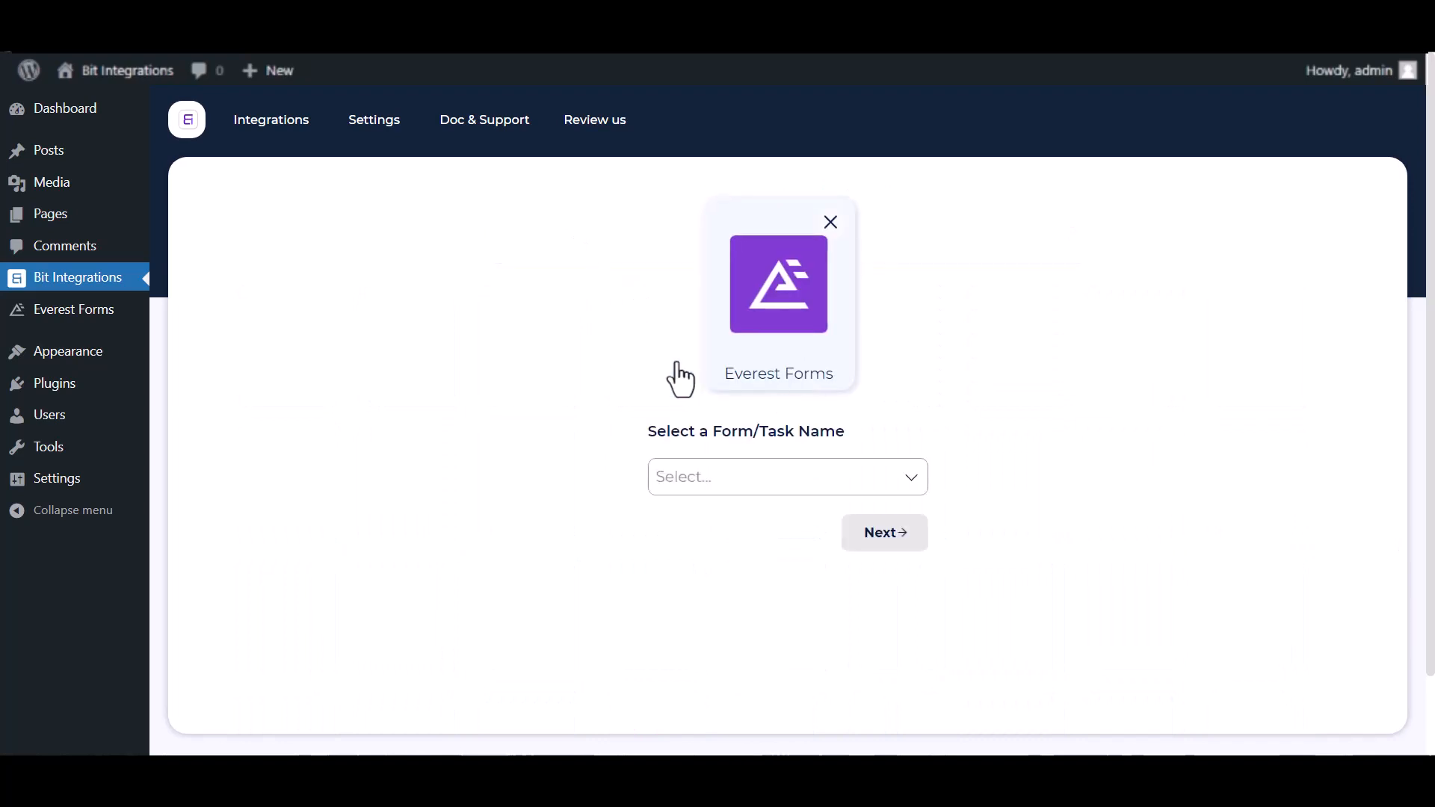
left_click(682, 471)
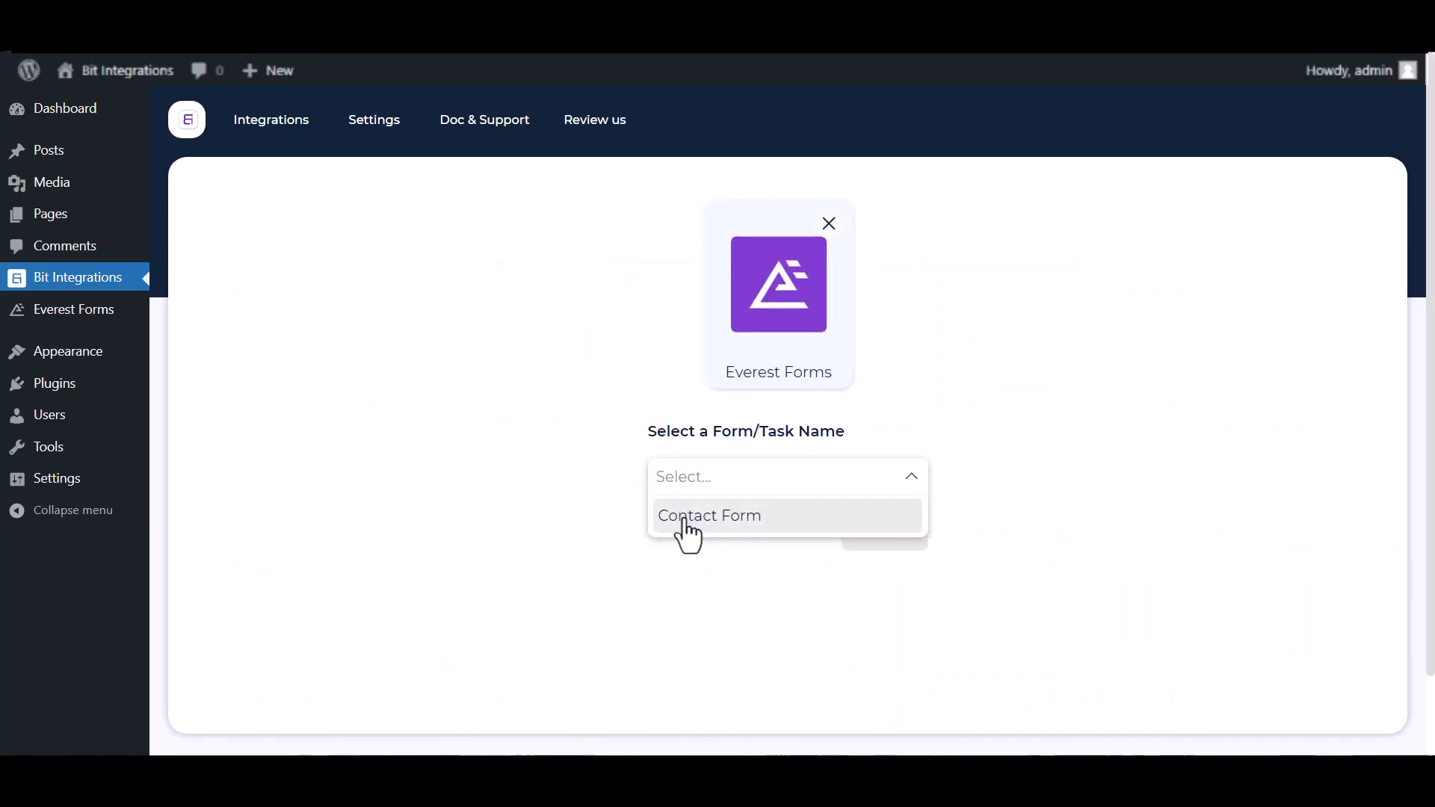
left_click(683, 516)
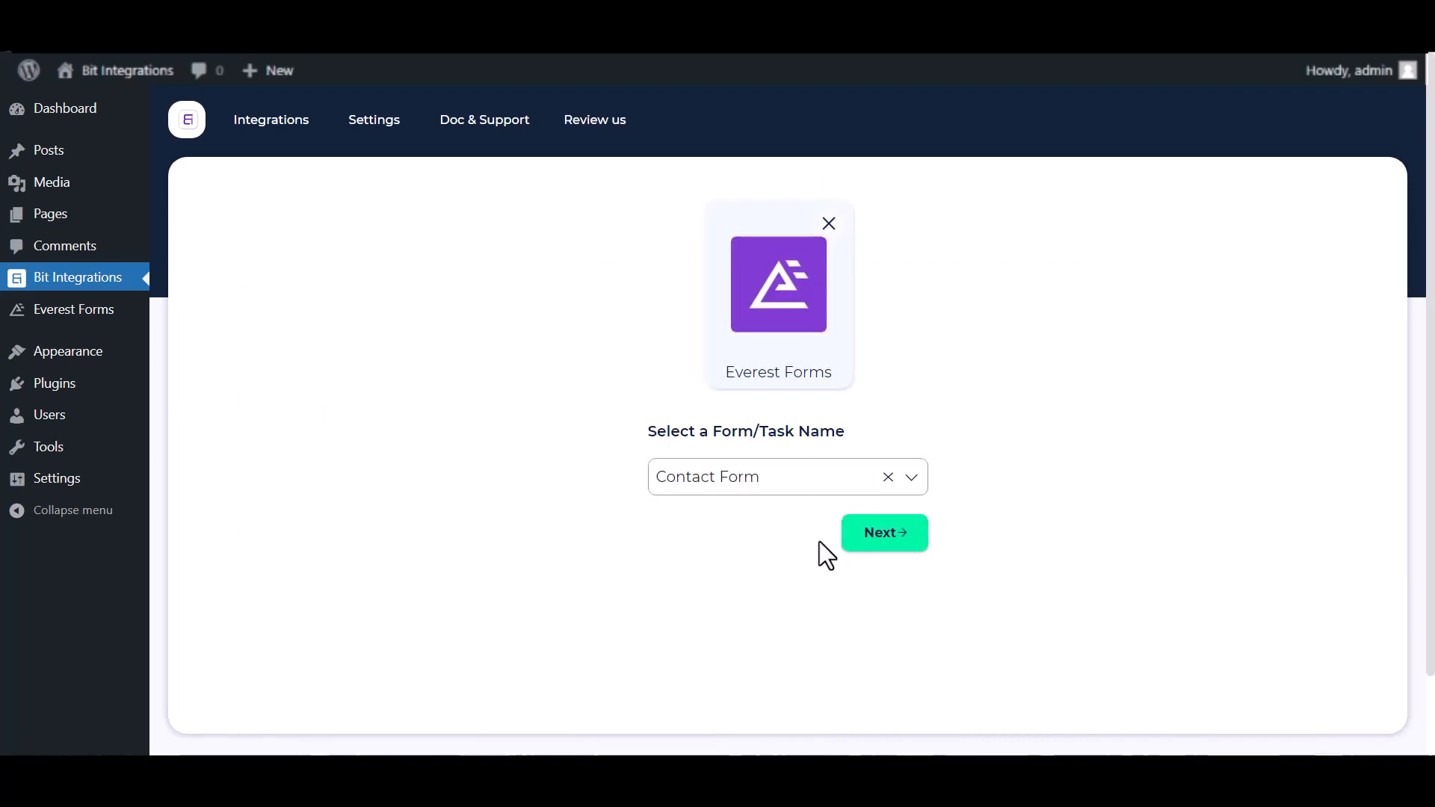
left_click(860, 542)
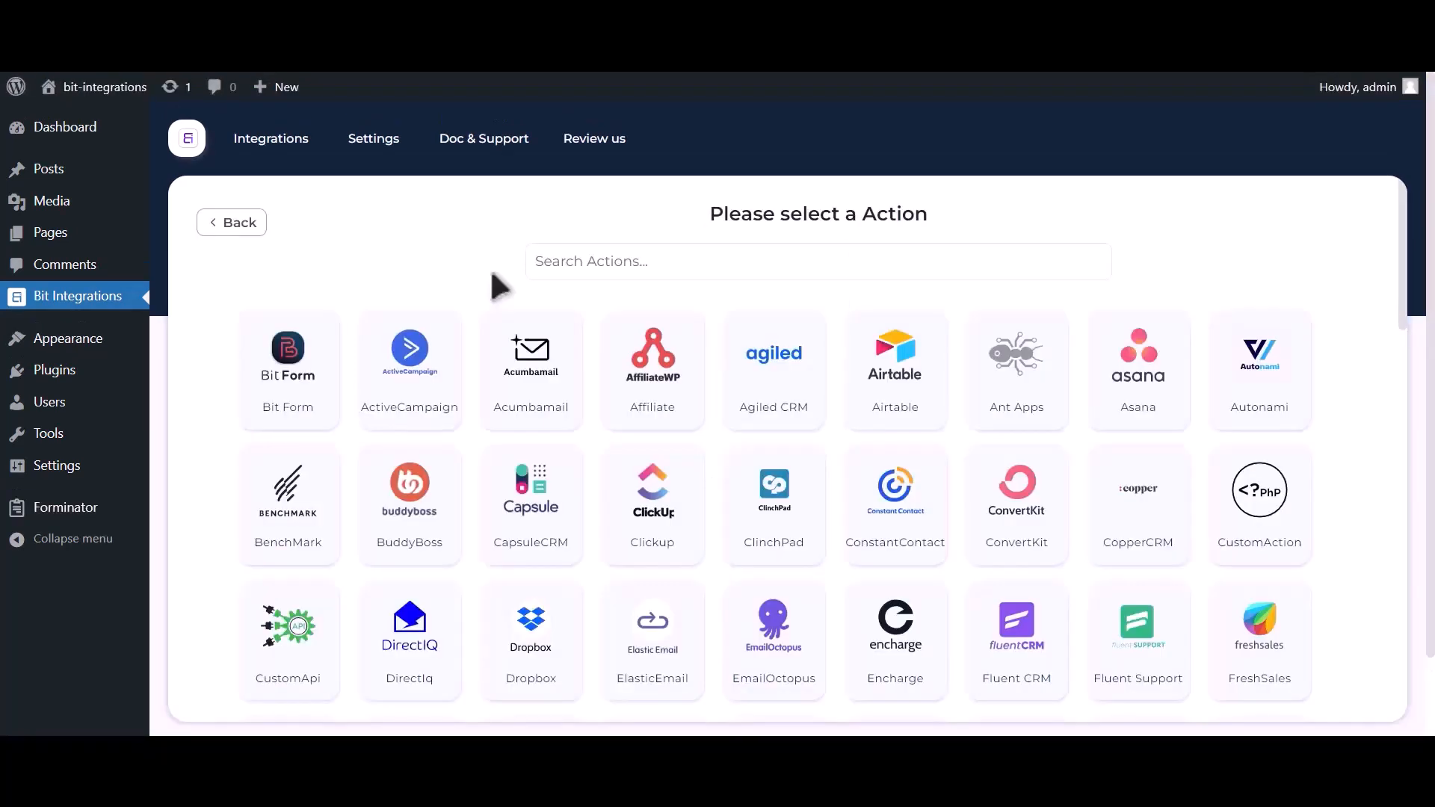
- Choose Zoom as the integration's action
left_click(703, 274)
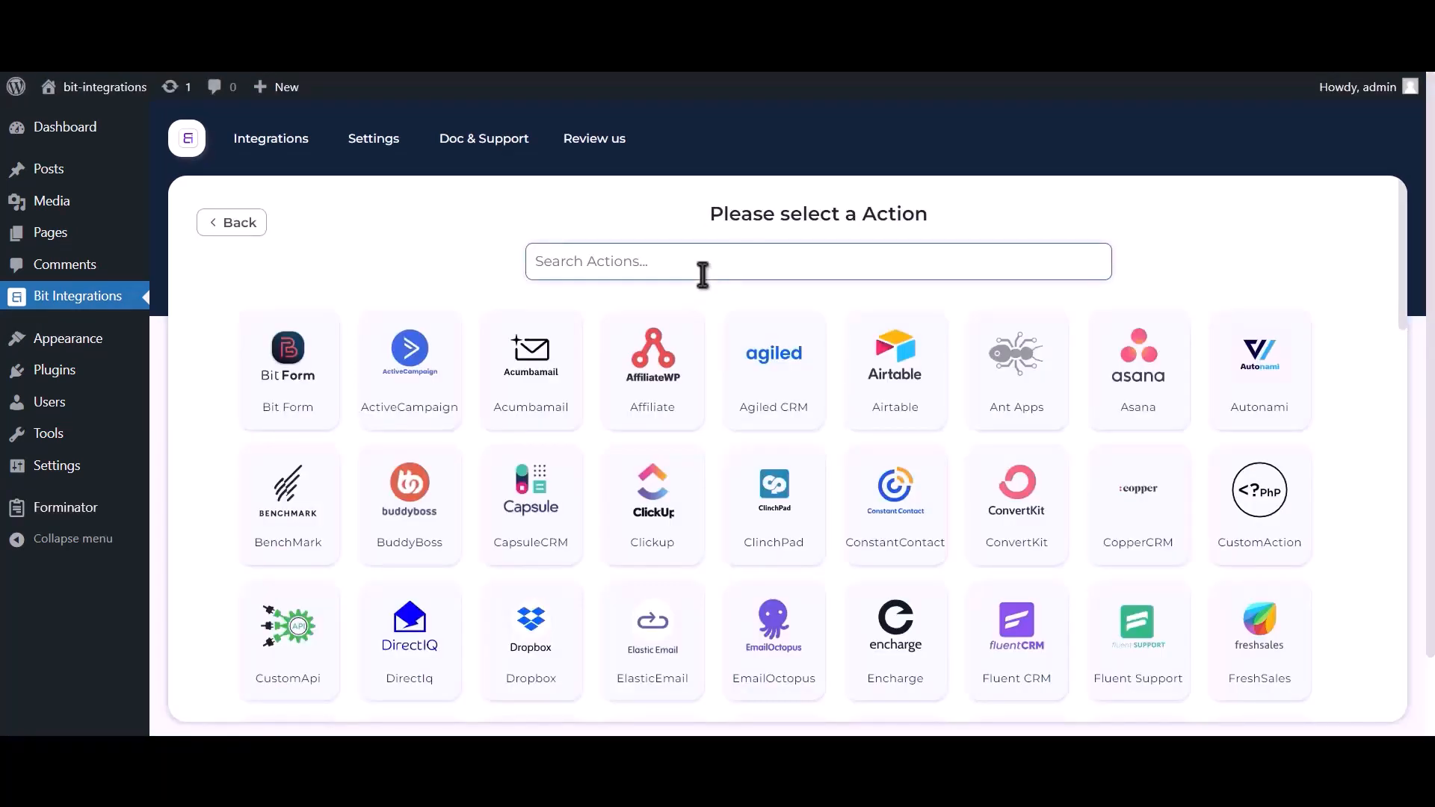
type("zoom")
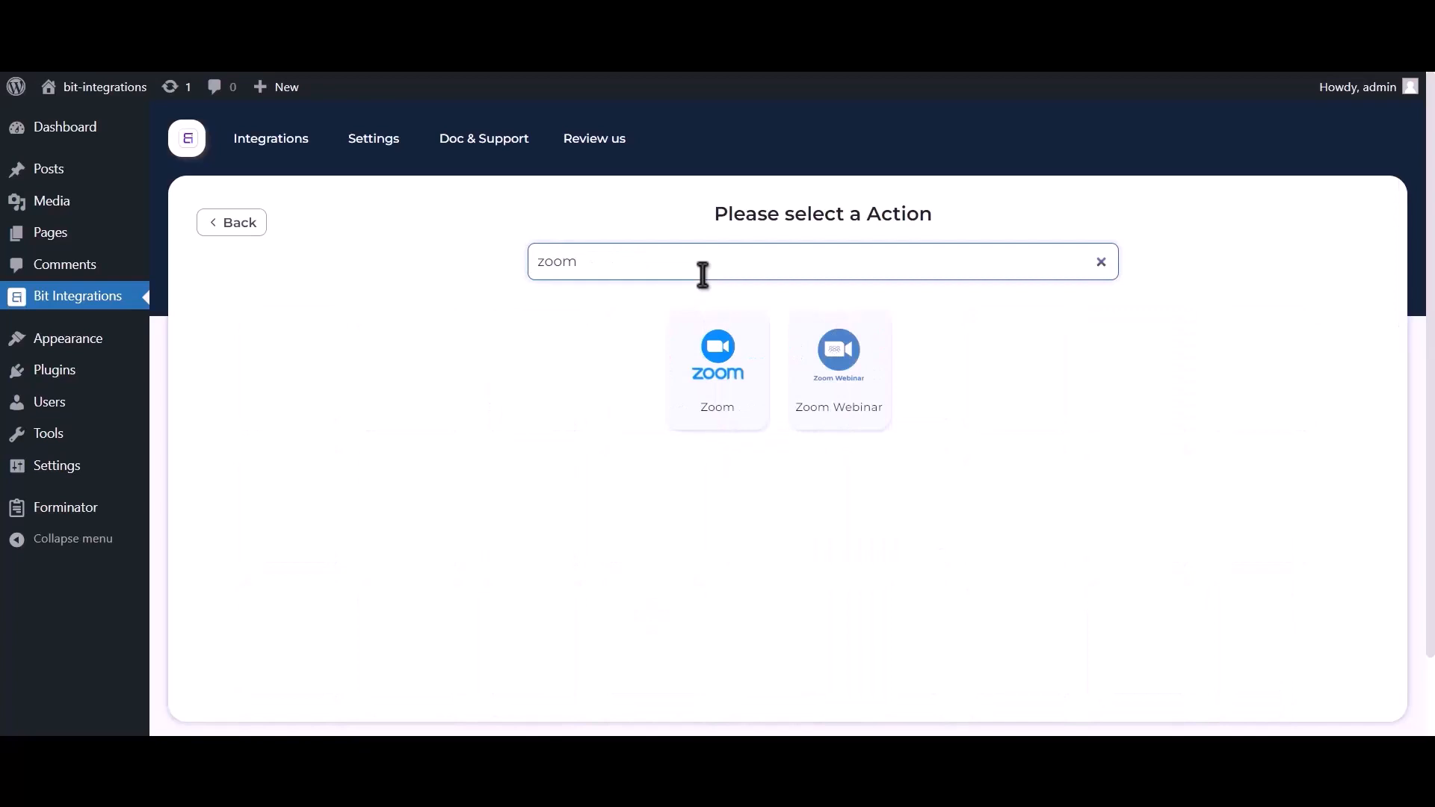
left_click(722, 409)
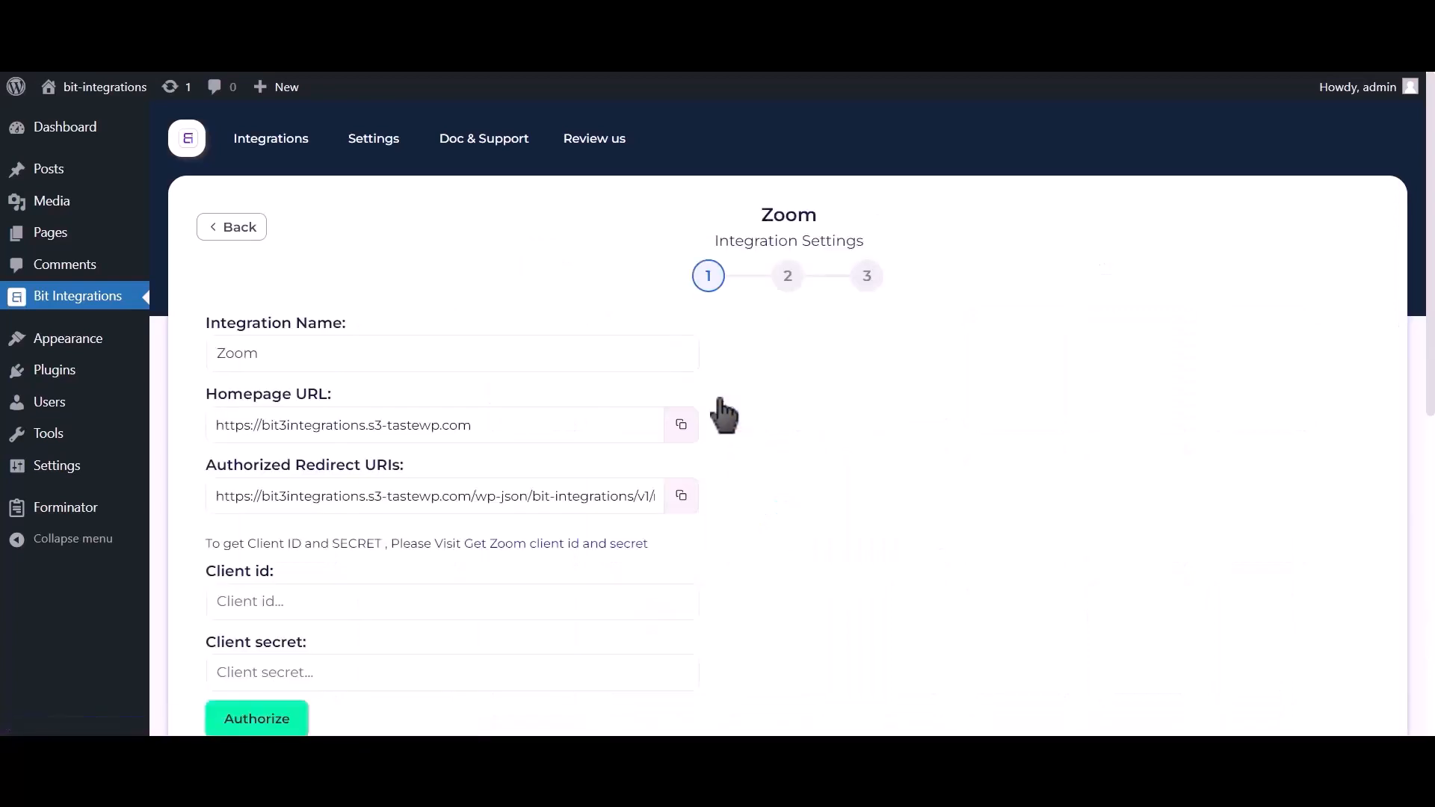
- Follow the 'Get Zoom client id and secret' link to Zoom's App Marketplace
scroll(723, 414, "down", 2)
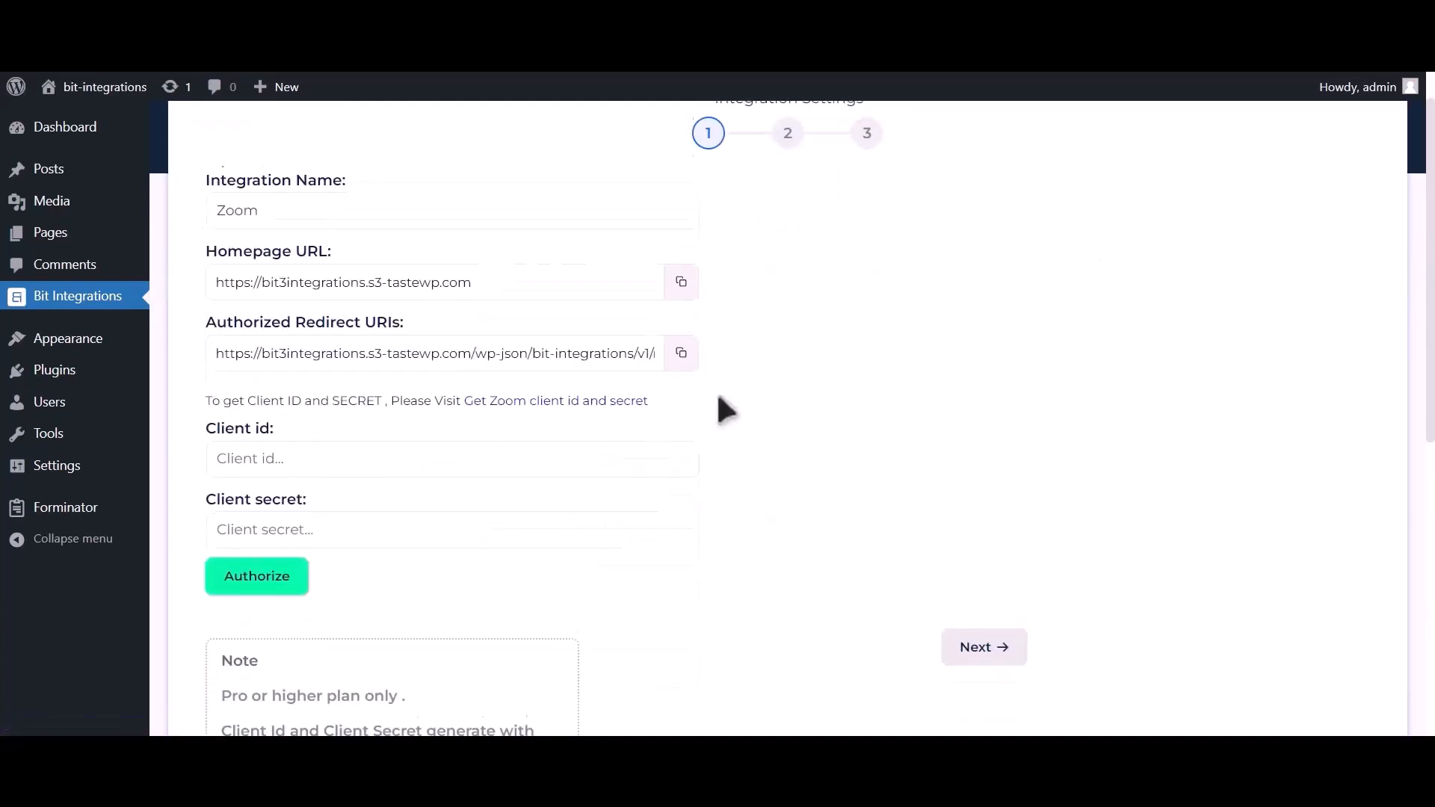
left_click_drag(210, 388, 566, 404)
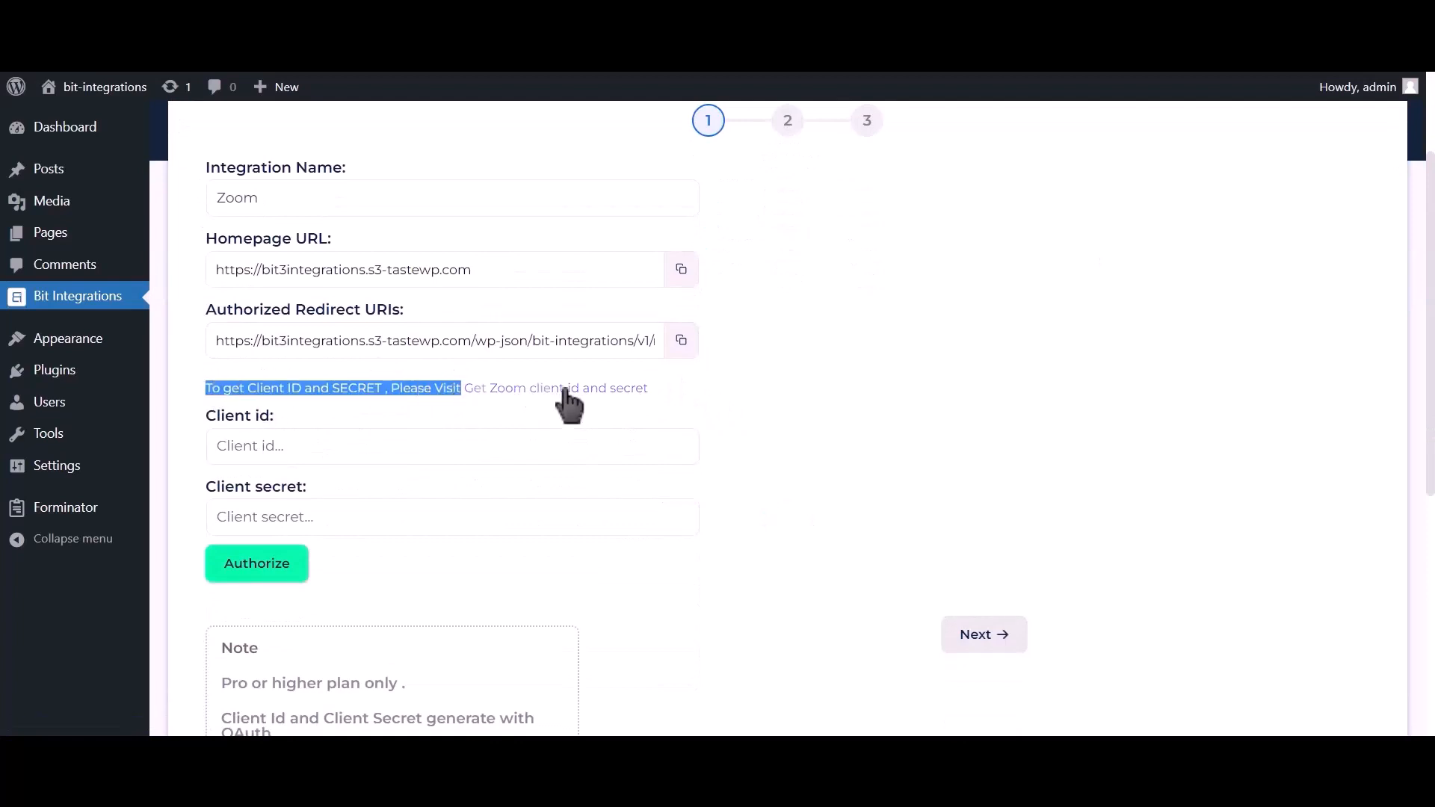
left_click(598, 406)
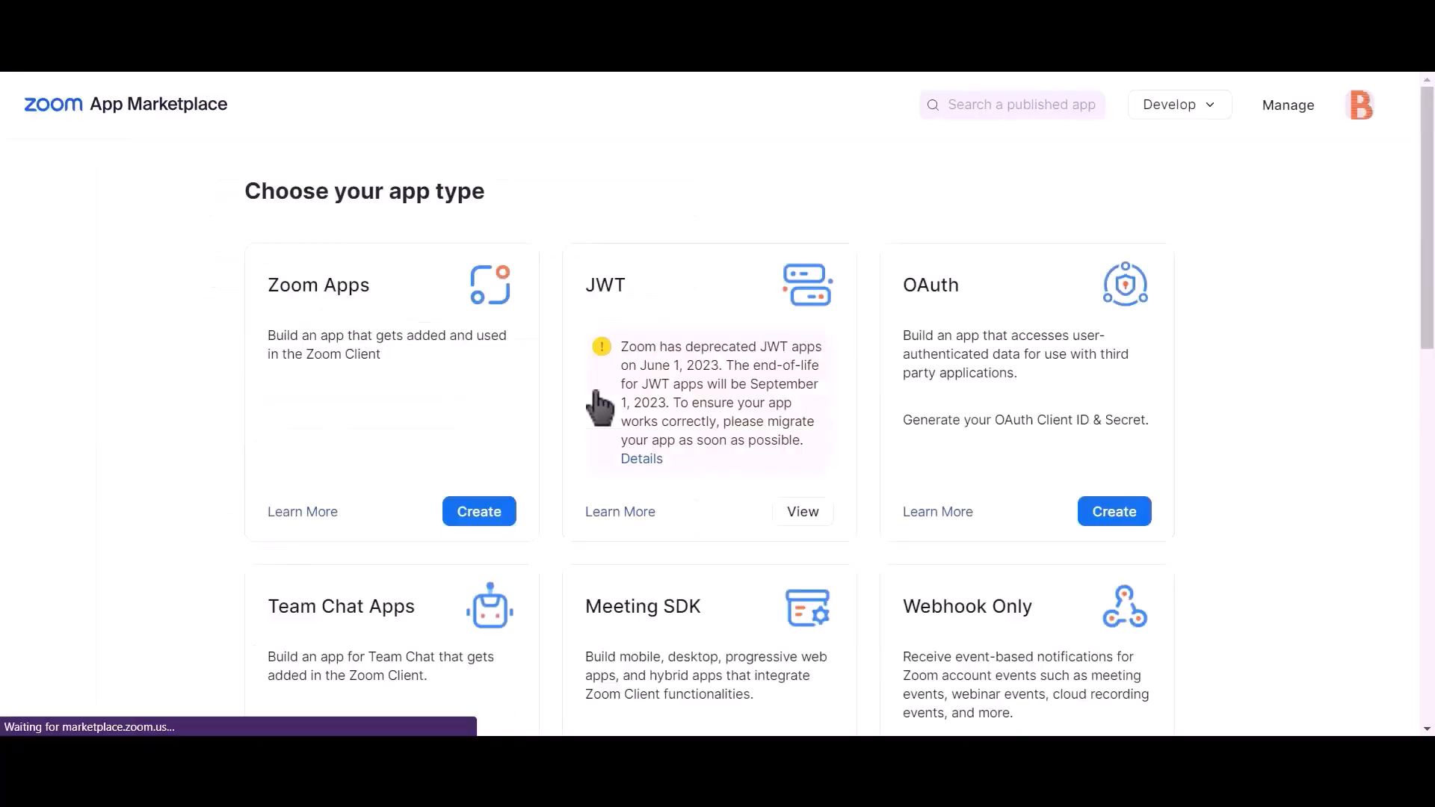
- Create an unpublished OAuth app named 'Bit integrations'
left_click(1125, 523)
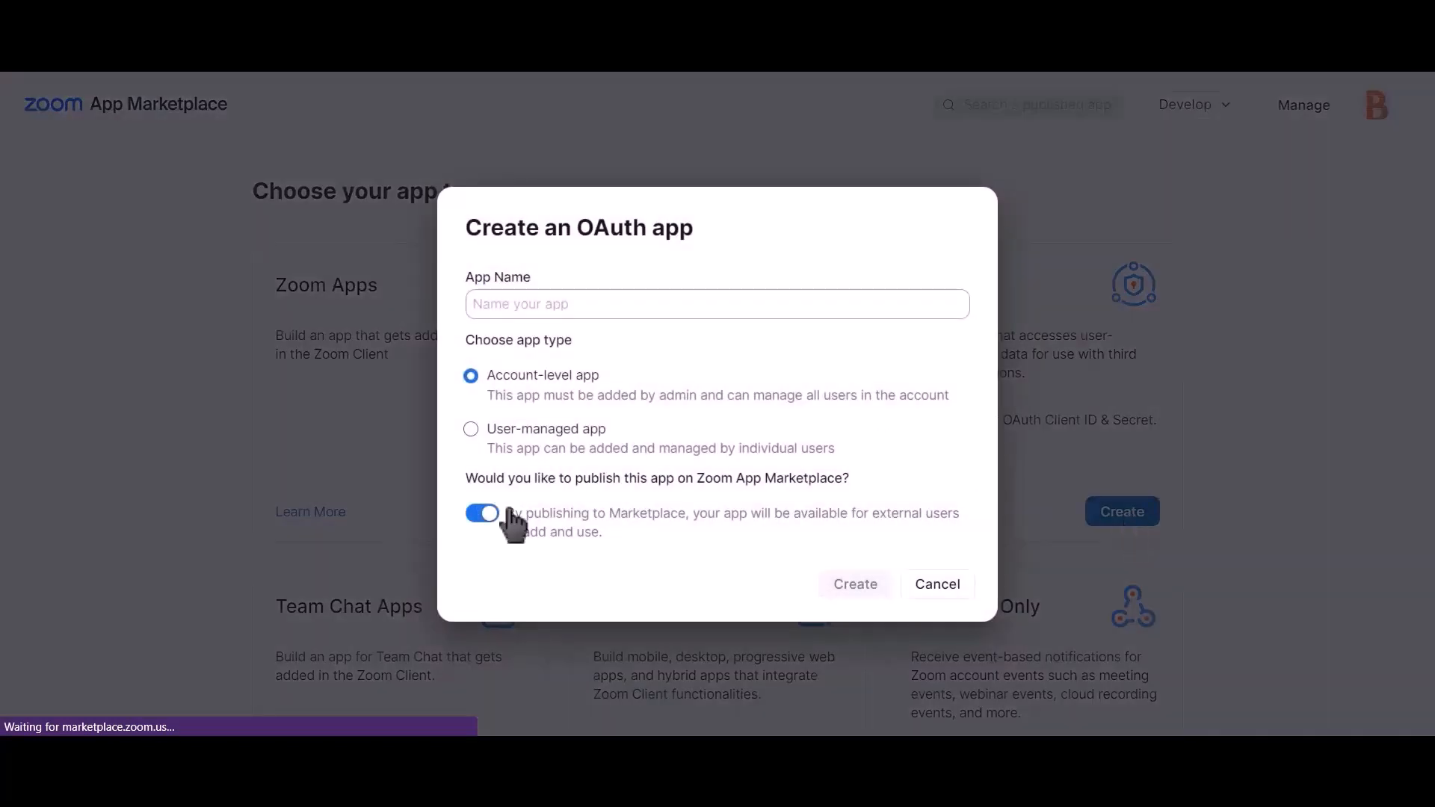
left_click(485, 518)
left_click(682, 305)
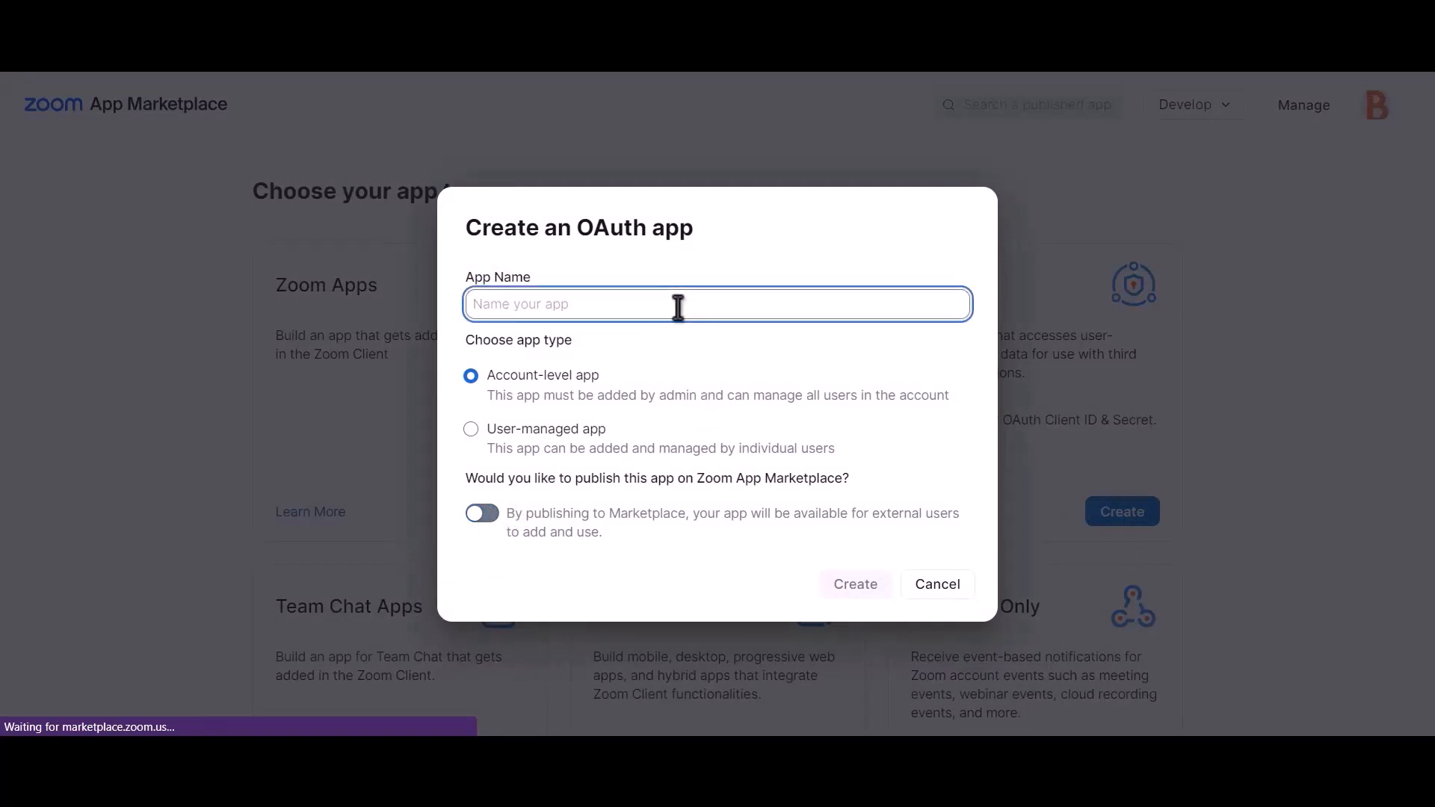
type("Bit")
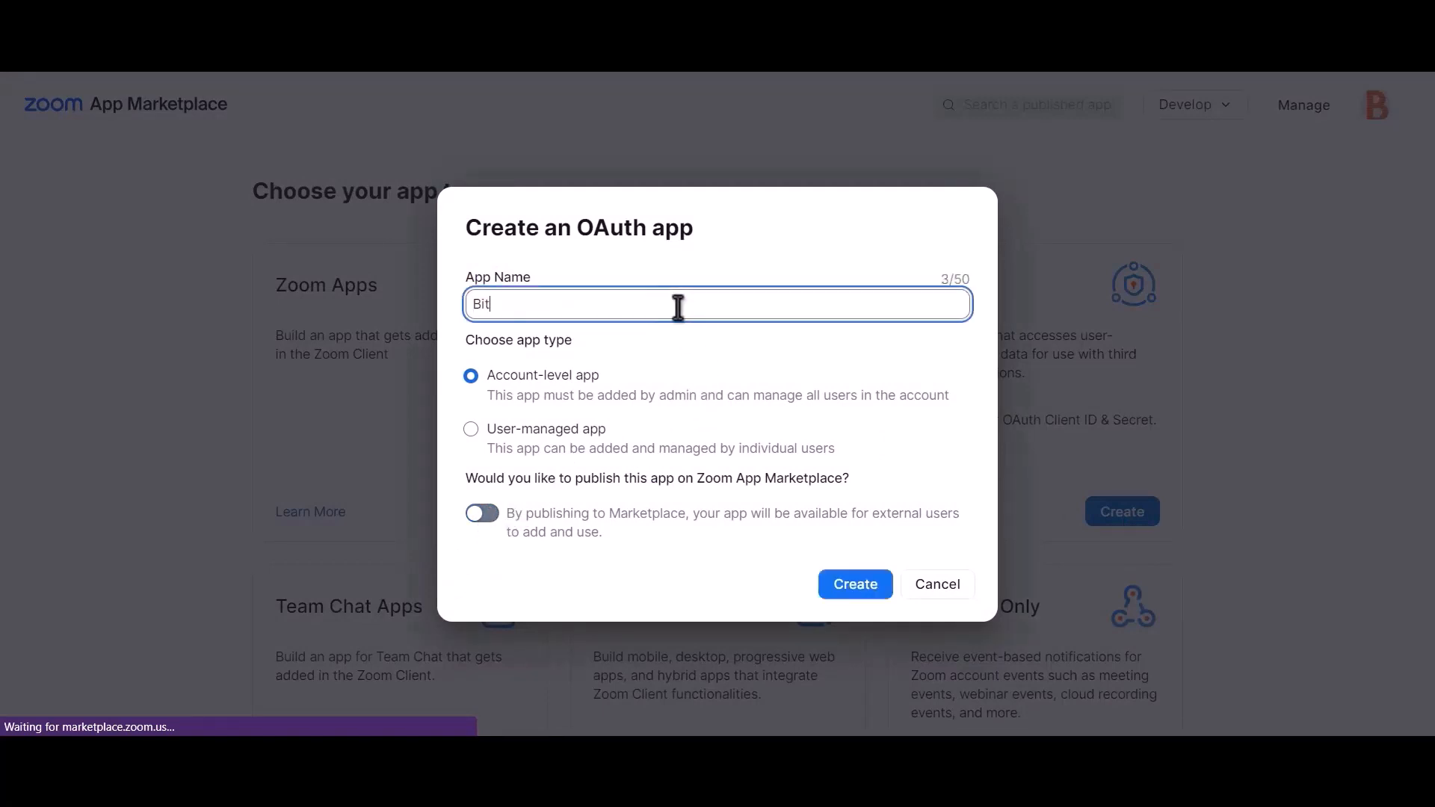
type(" integrations")
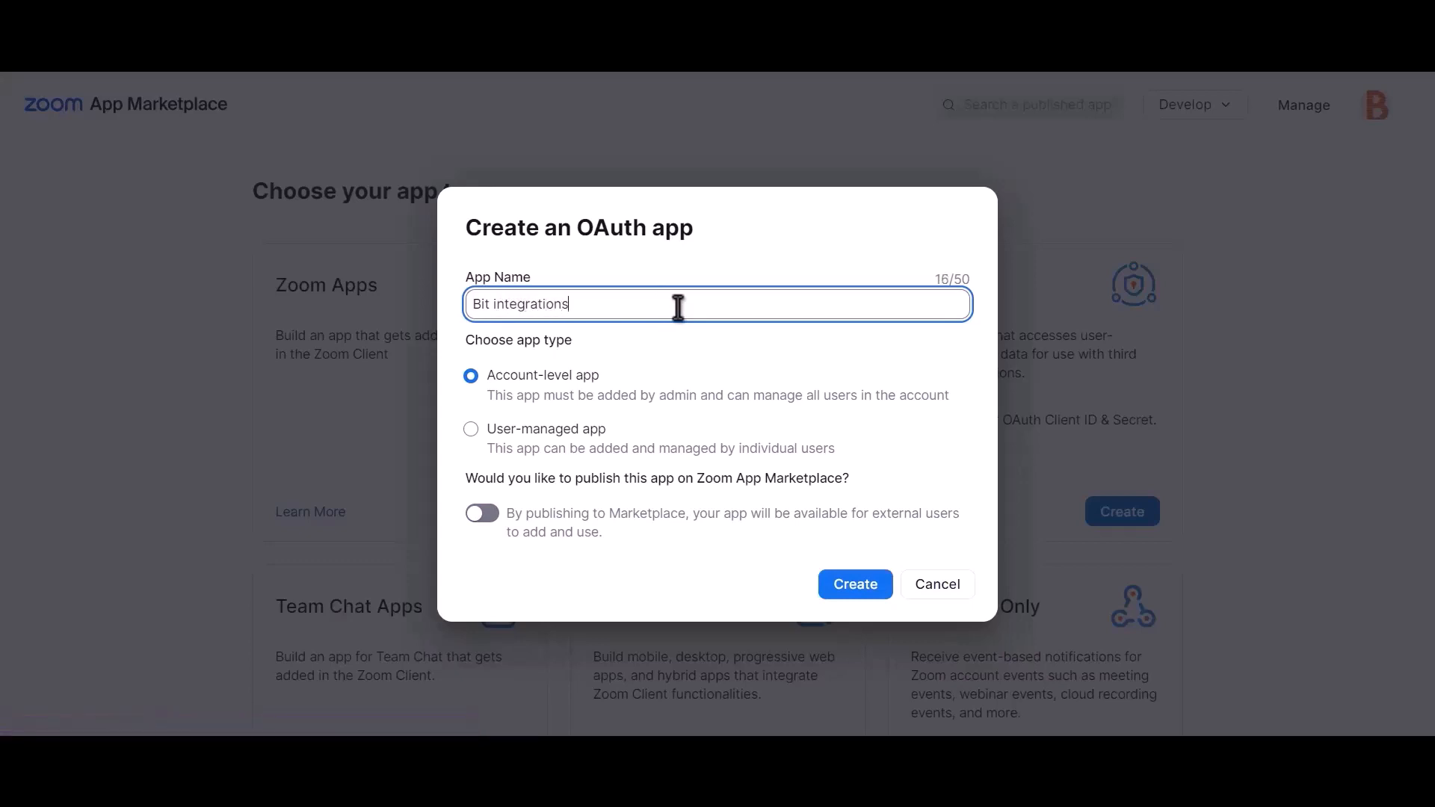
left_click(867, 598)
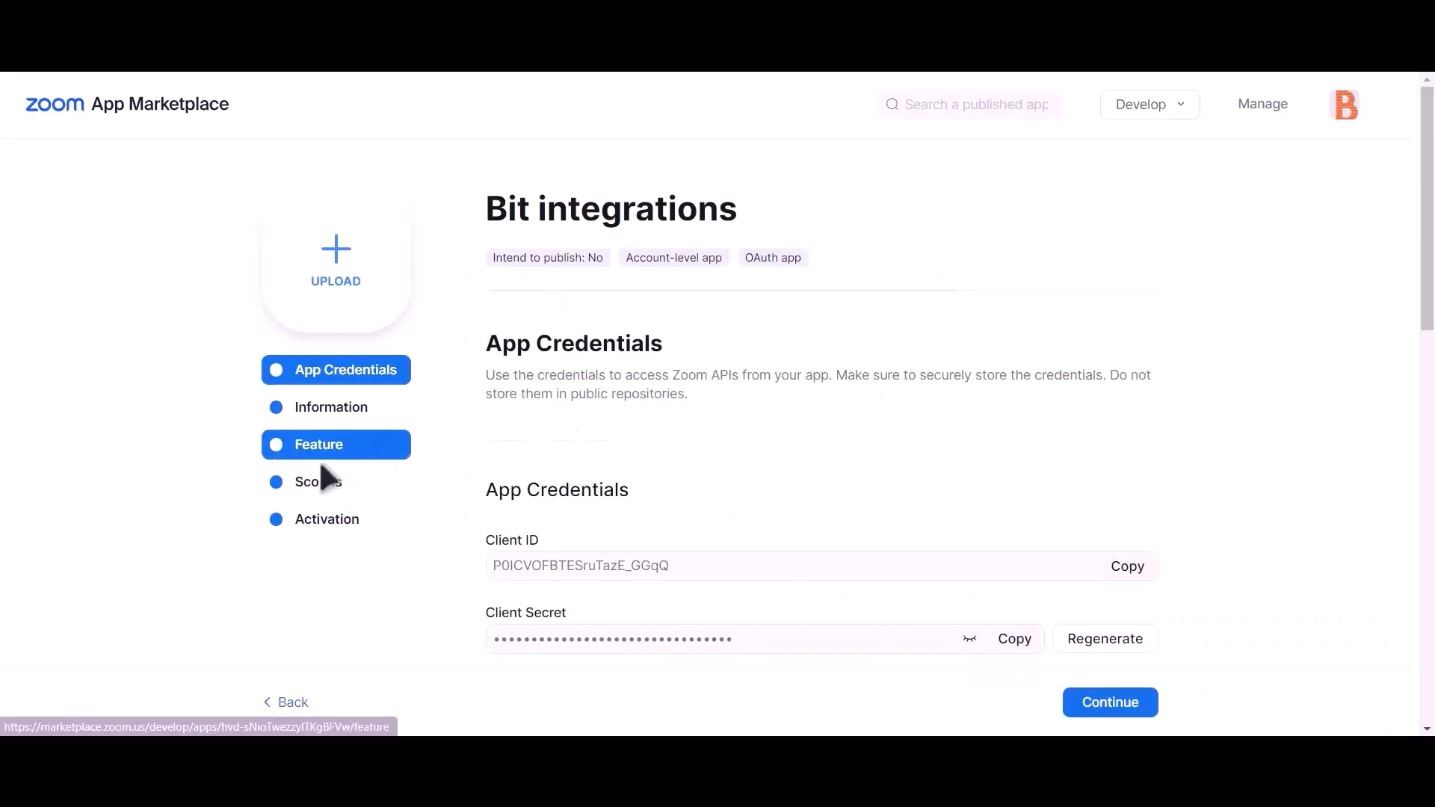
- Add the sub-account user meetings and View all user meetings scopes
left_click(356, 507)
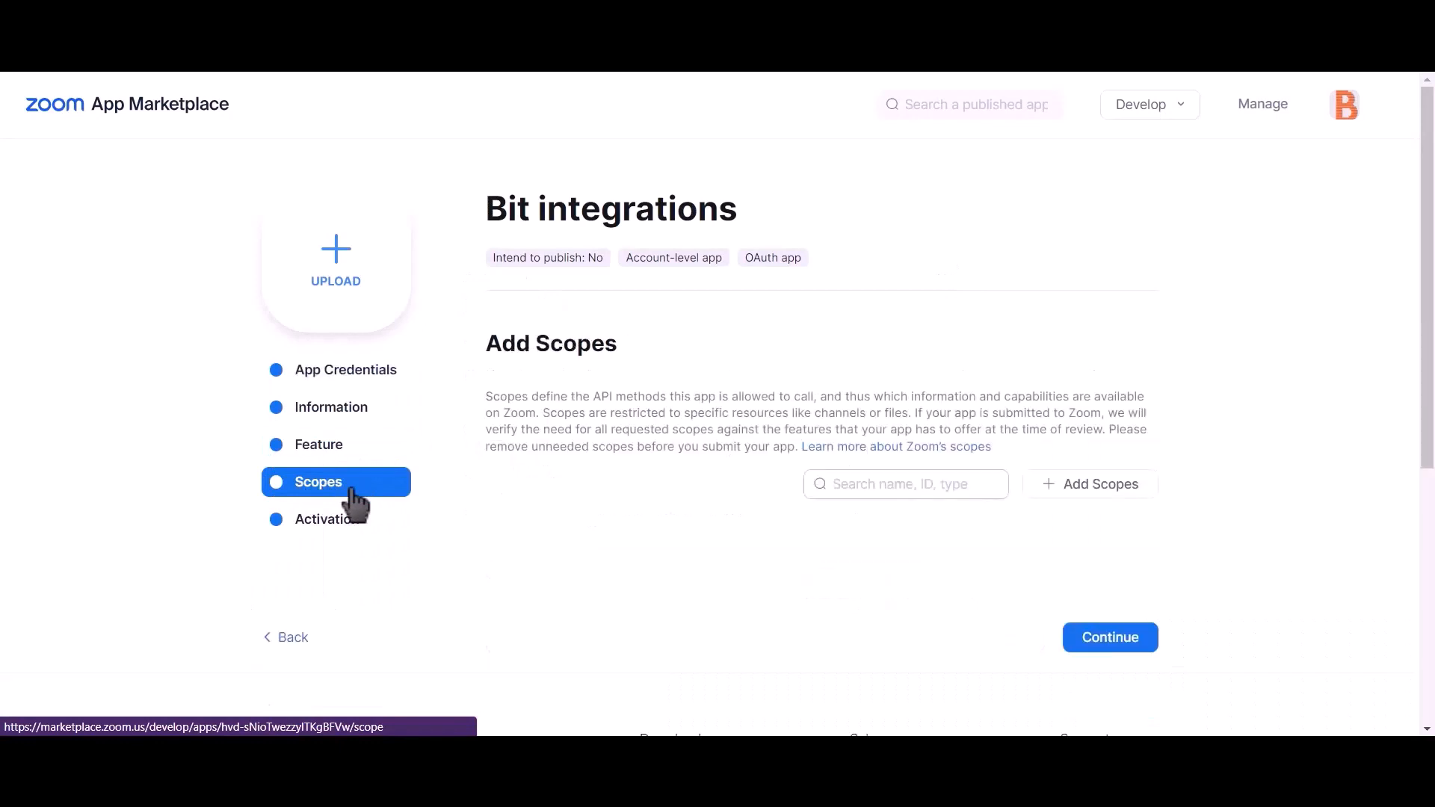
left_click(1119, 500)
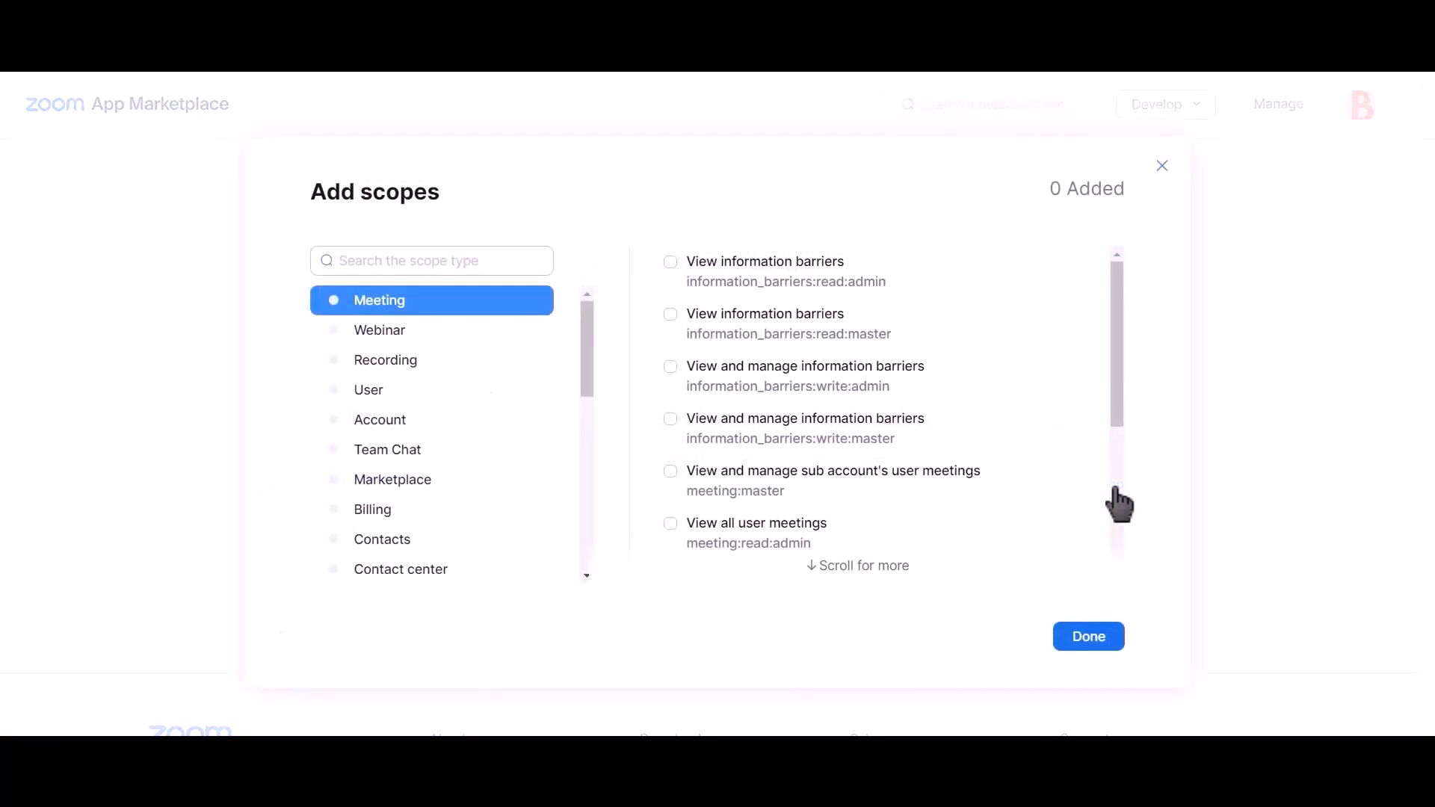
left_click(671, 474)
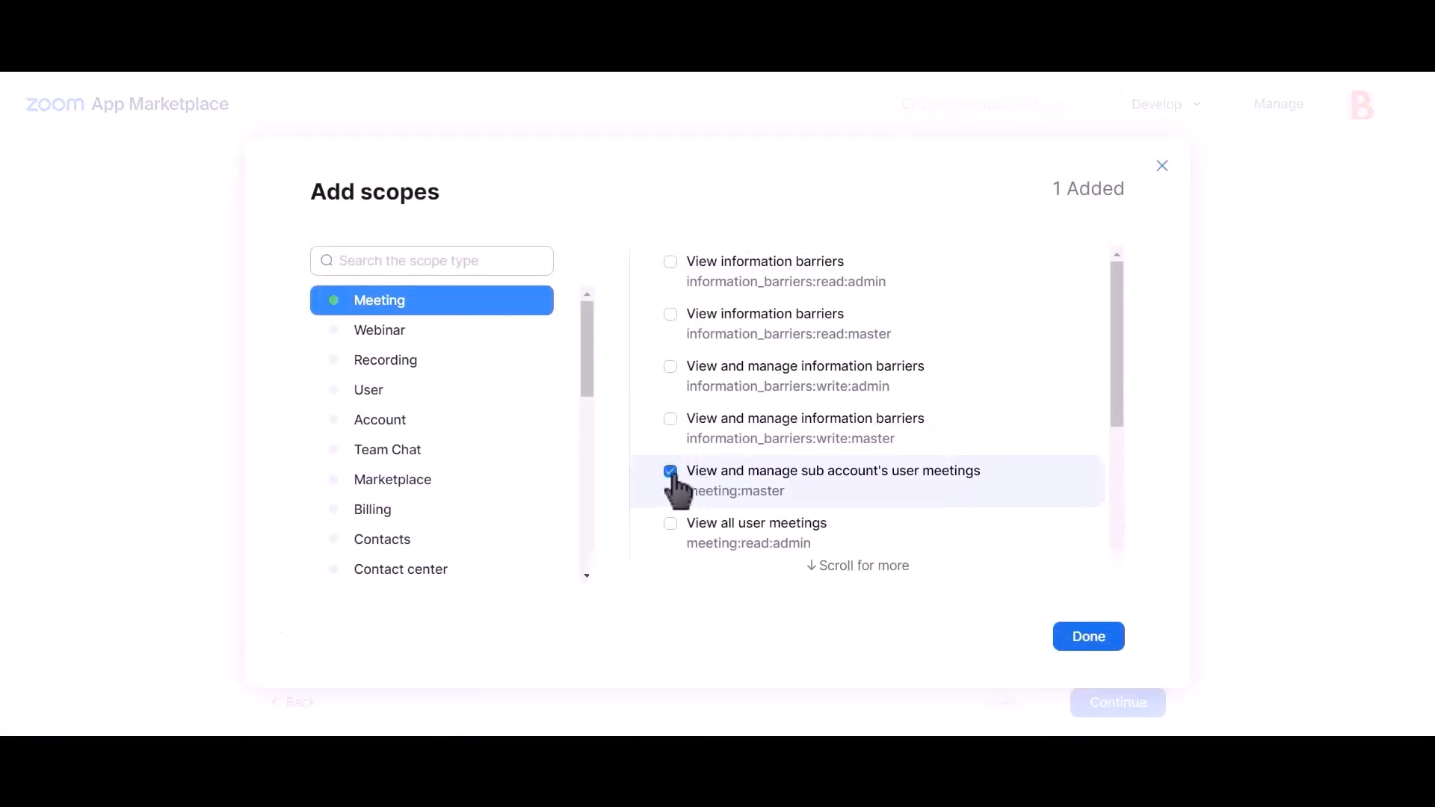
left_click(672, 525)
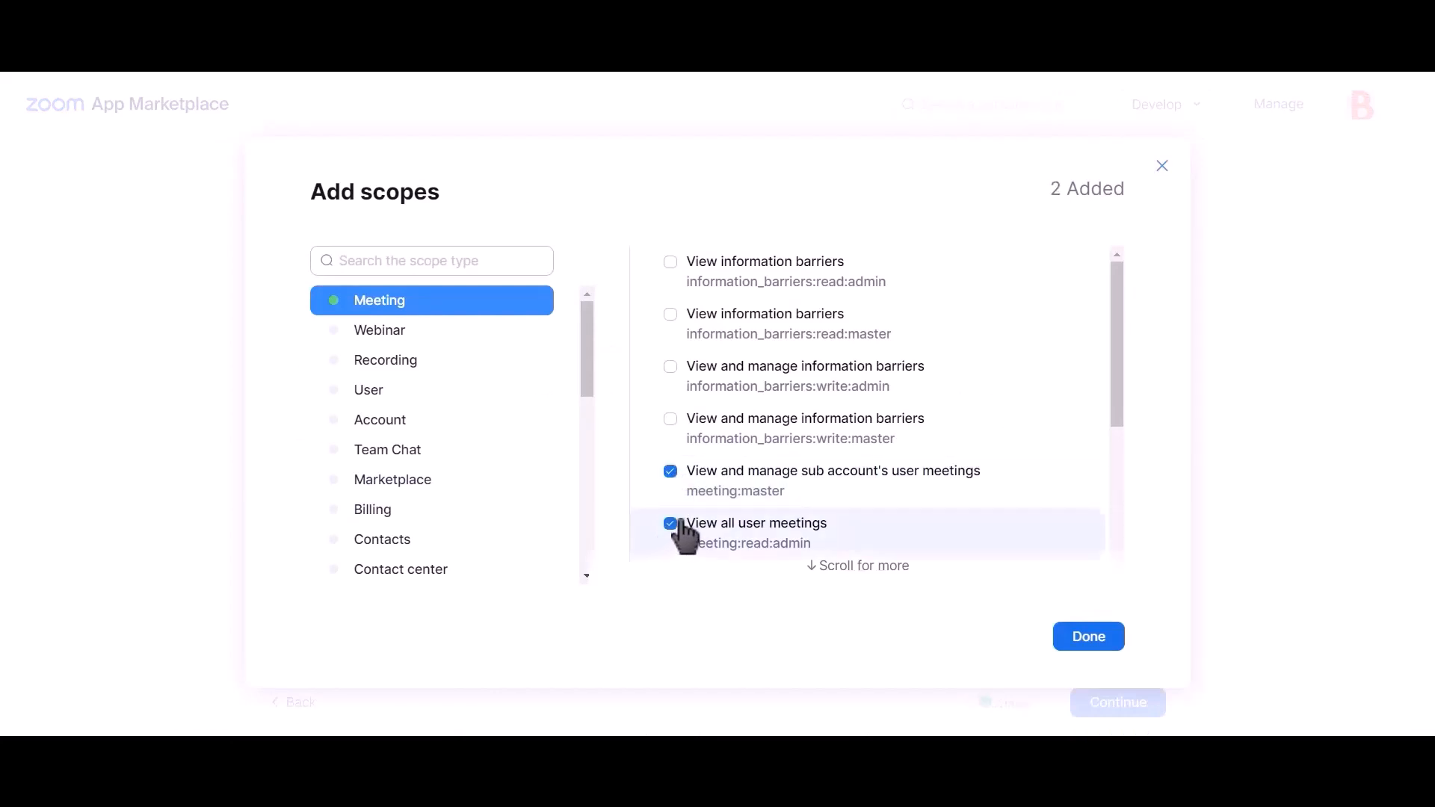
scroll(833, 465, "down", 4)
scroll(831, 465, "up", 4)
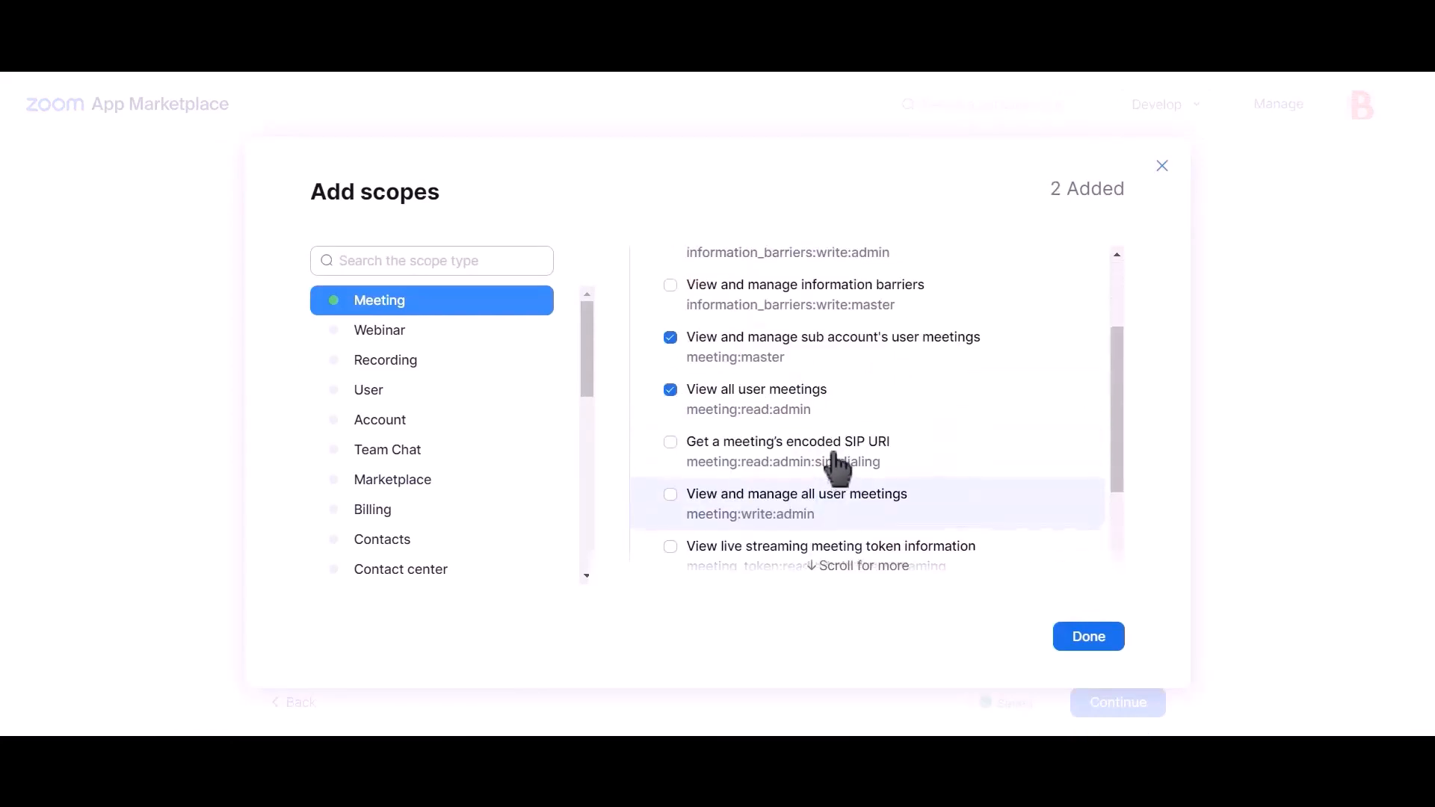
scroll(833, 467, "down", 2)
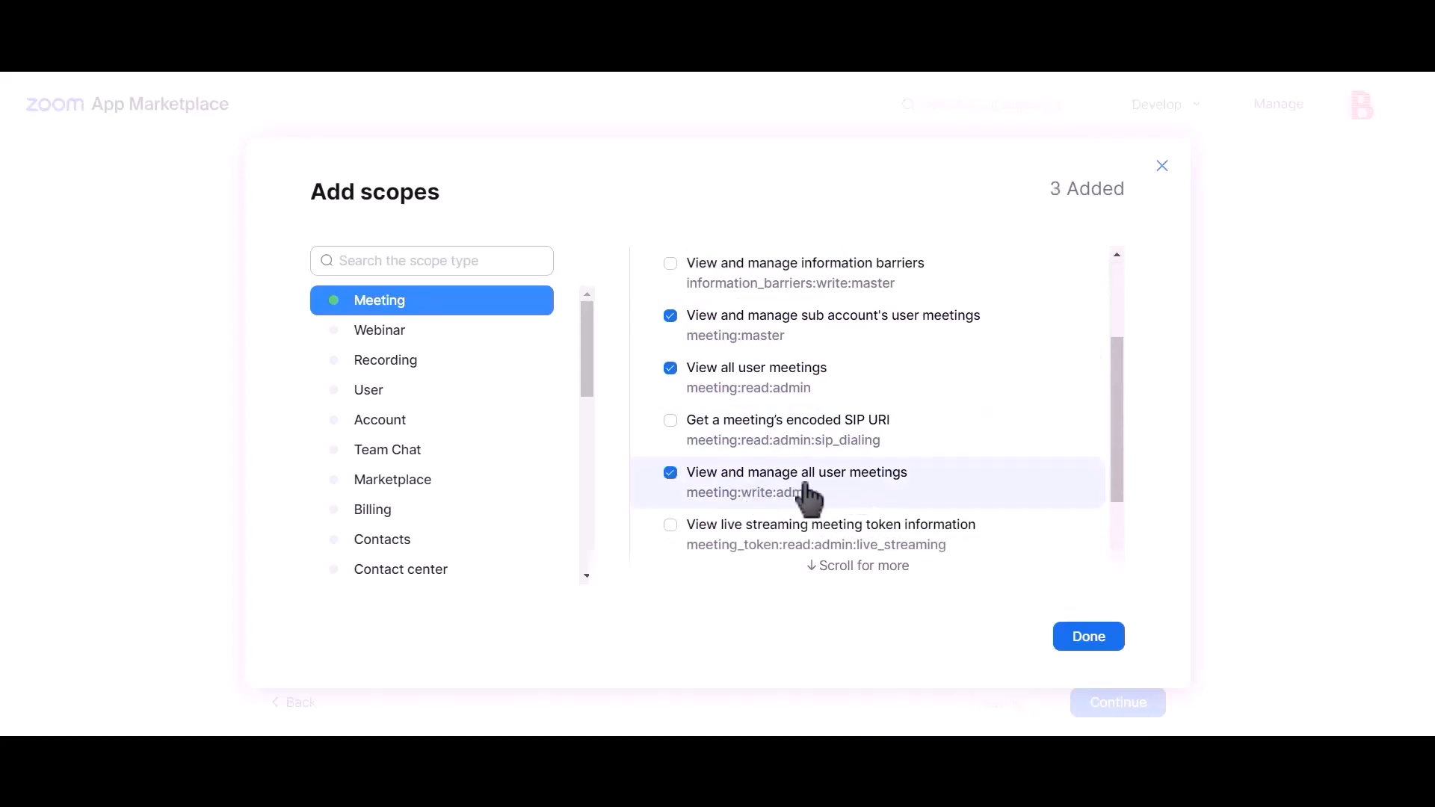
- Add the sub-account user information and View all user information scopes, then confirm
left_click(395, 390)
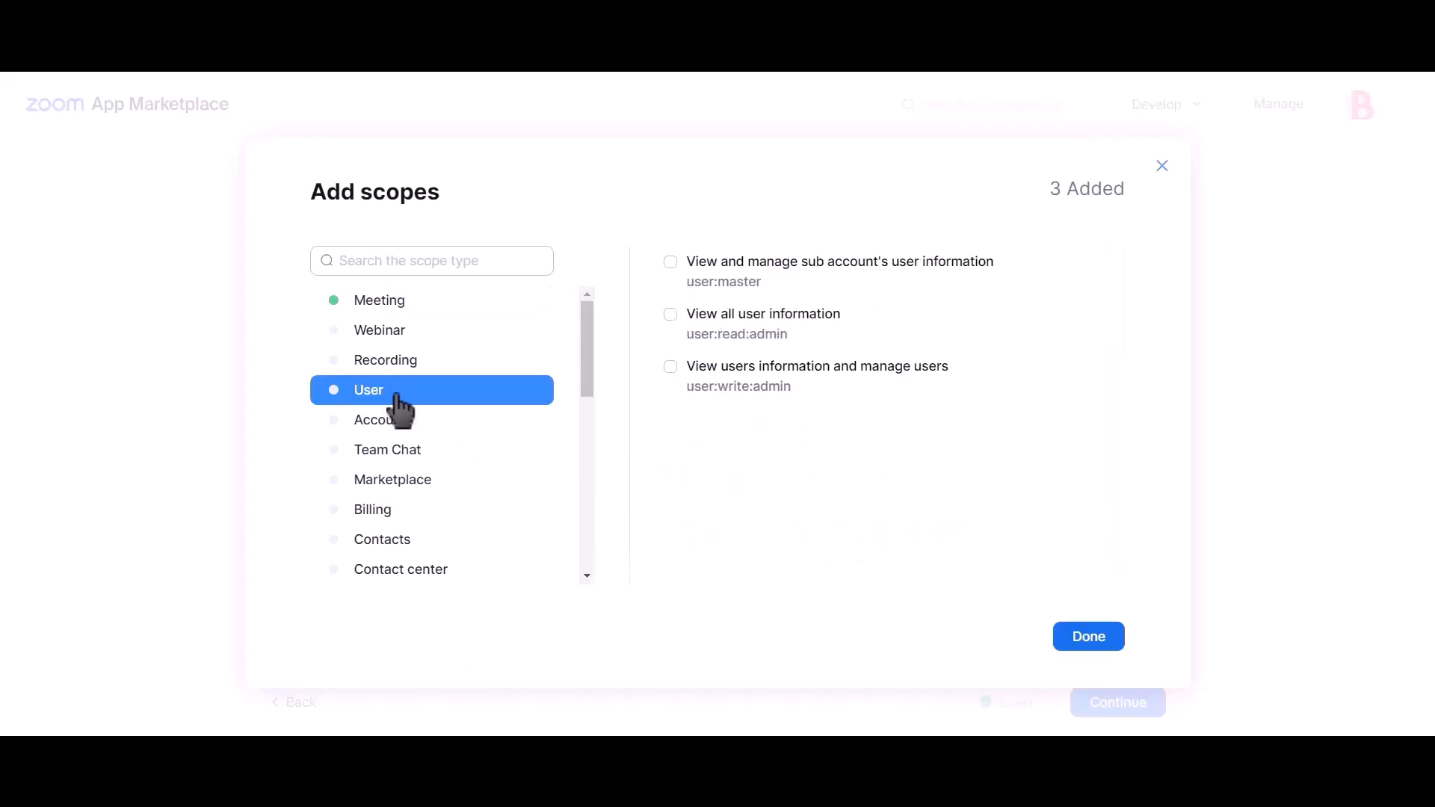
left_click(738, 278)
left_click(731, 323)
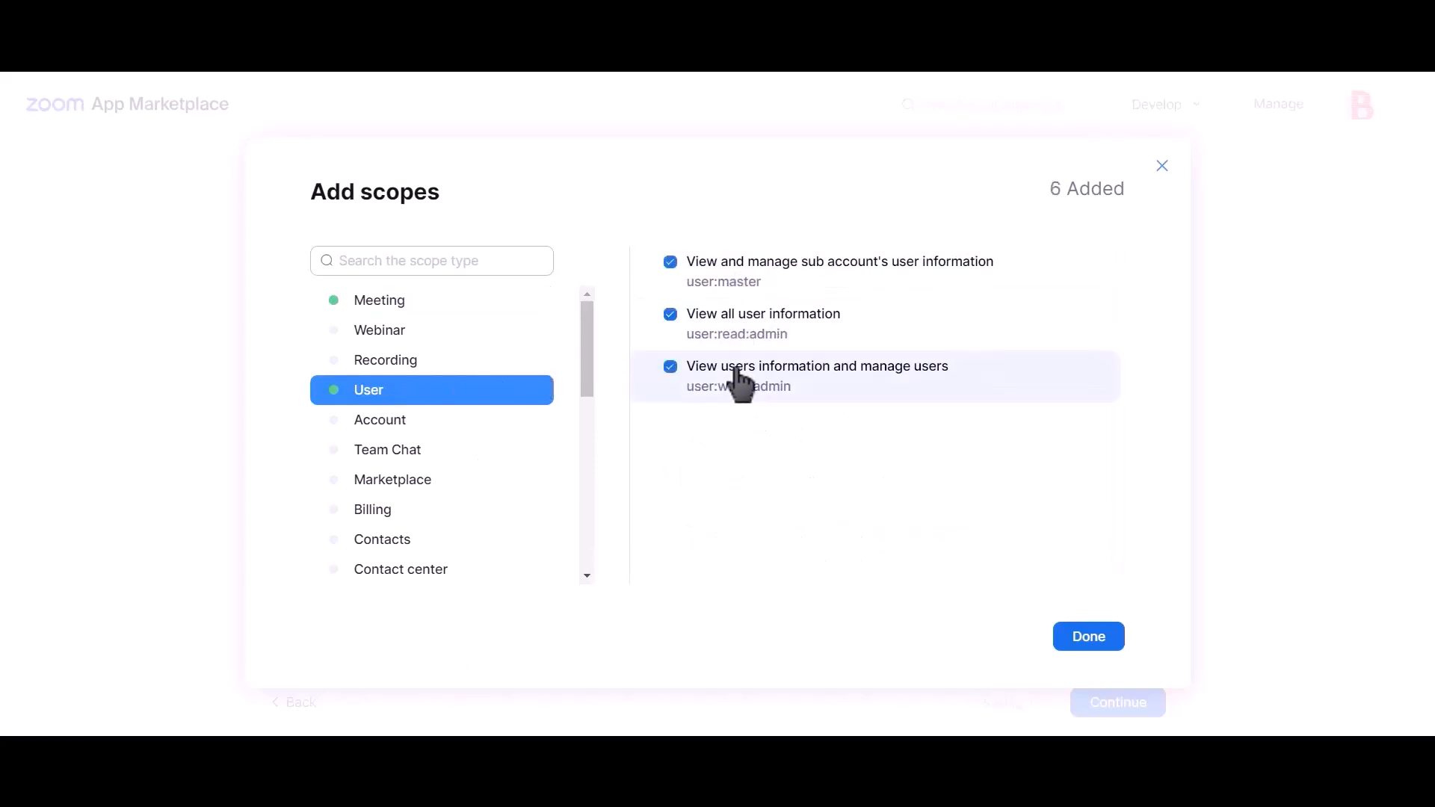
left_click(1090, 637)
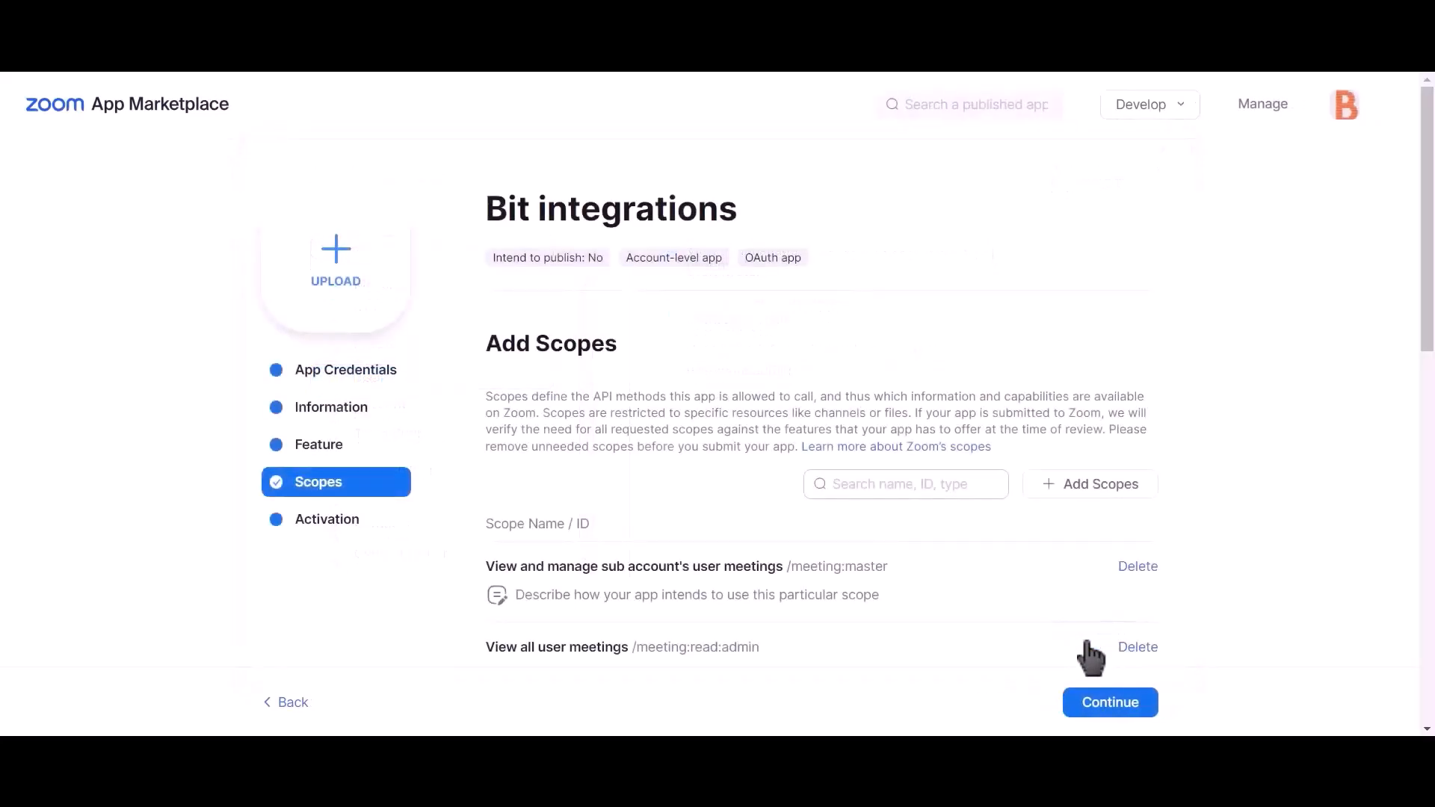
- Copy the Zoom app's Client ID into Bit Integrations' Client id field
left_click(362, 390)
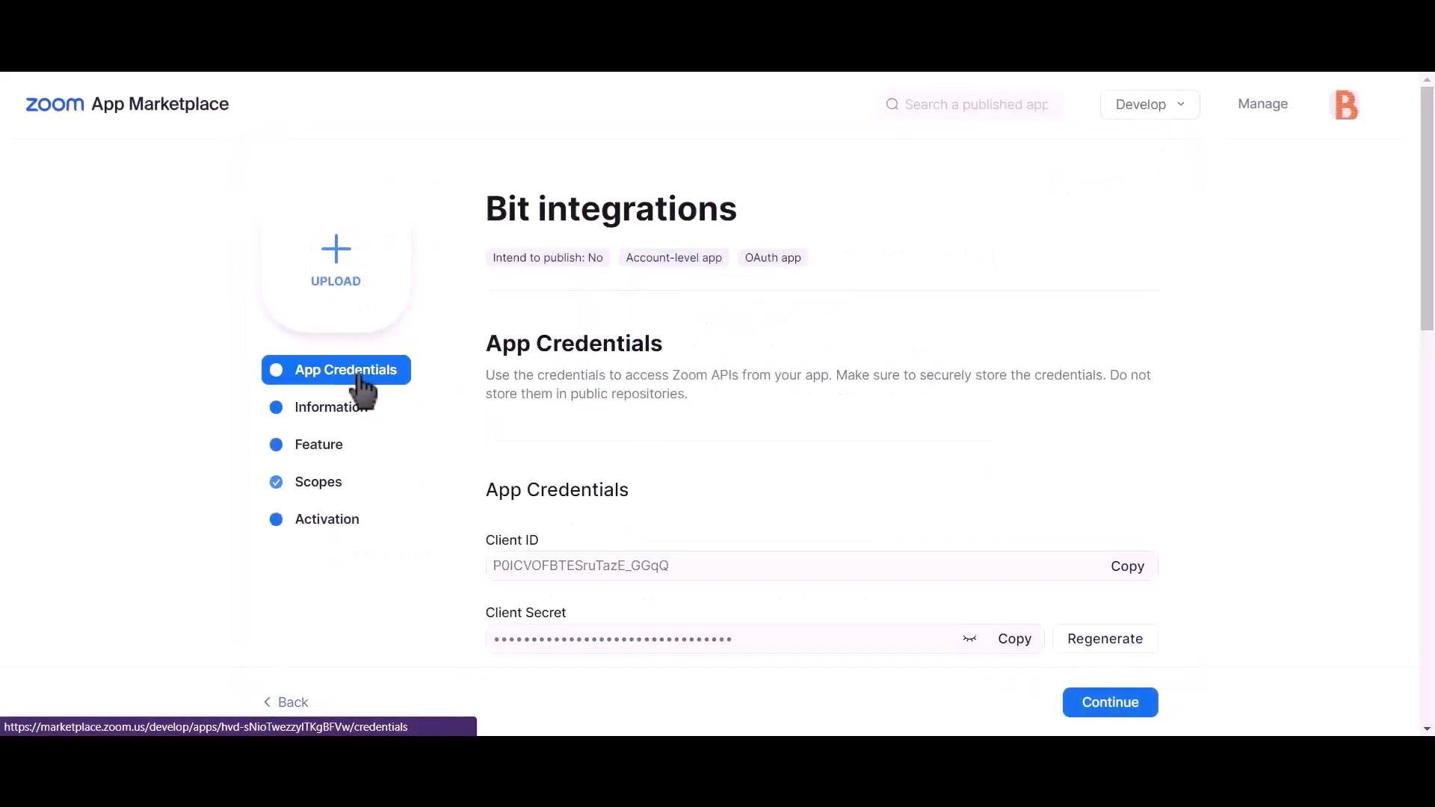
left_click(1130, 570)
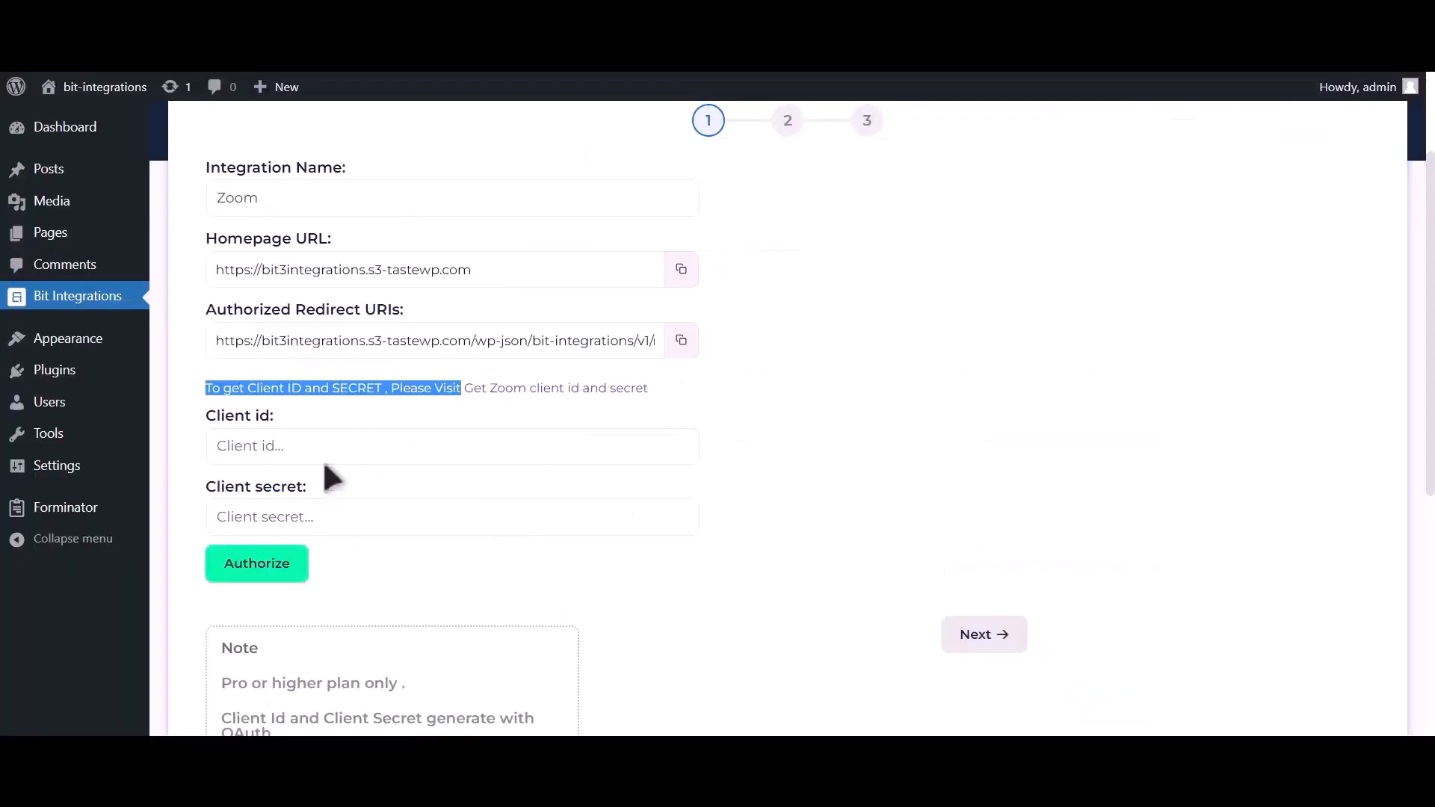
left_click(328, 457)
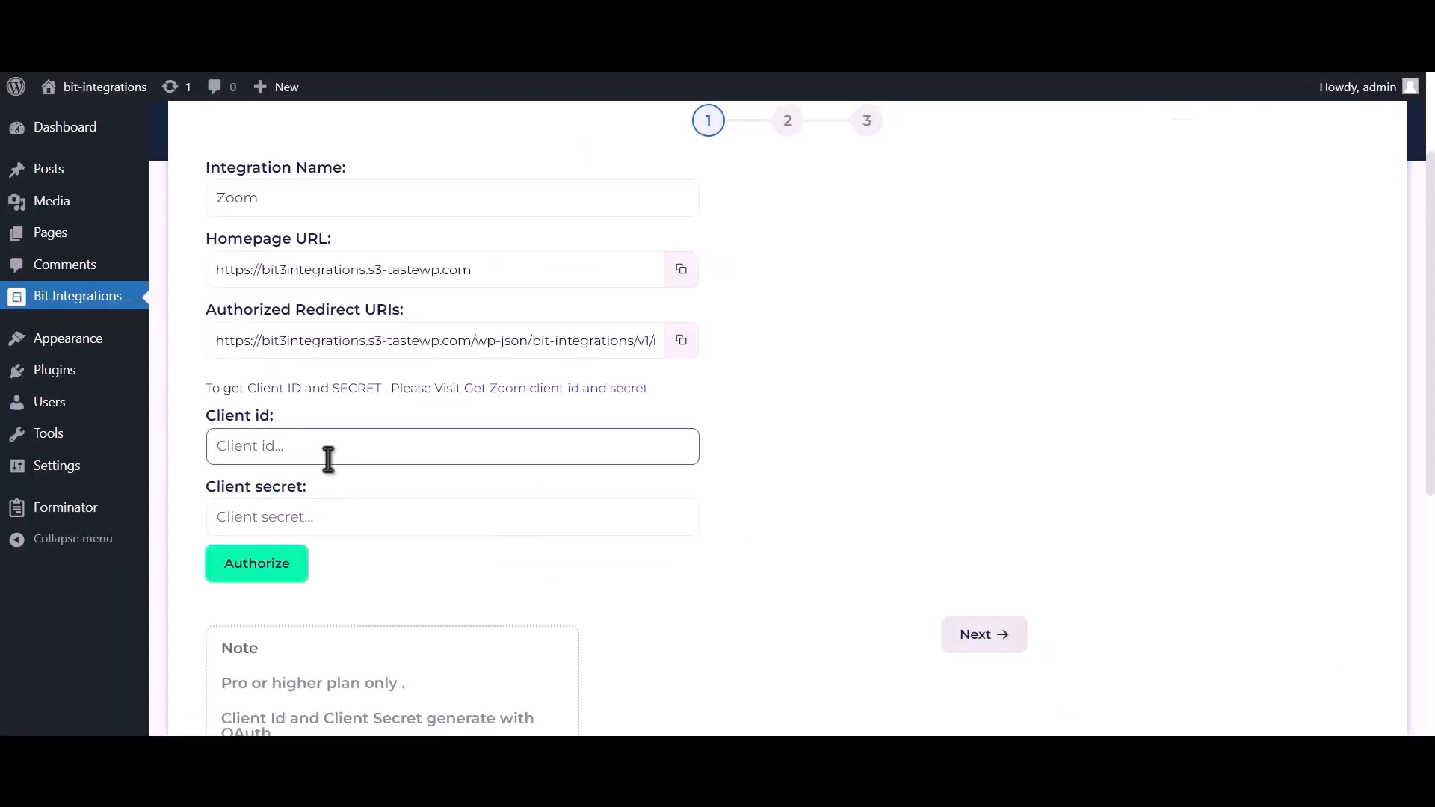
key("ctrl+v")
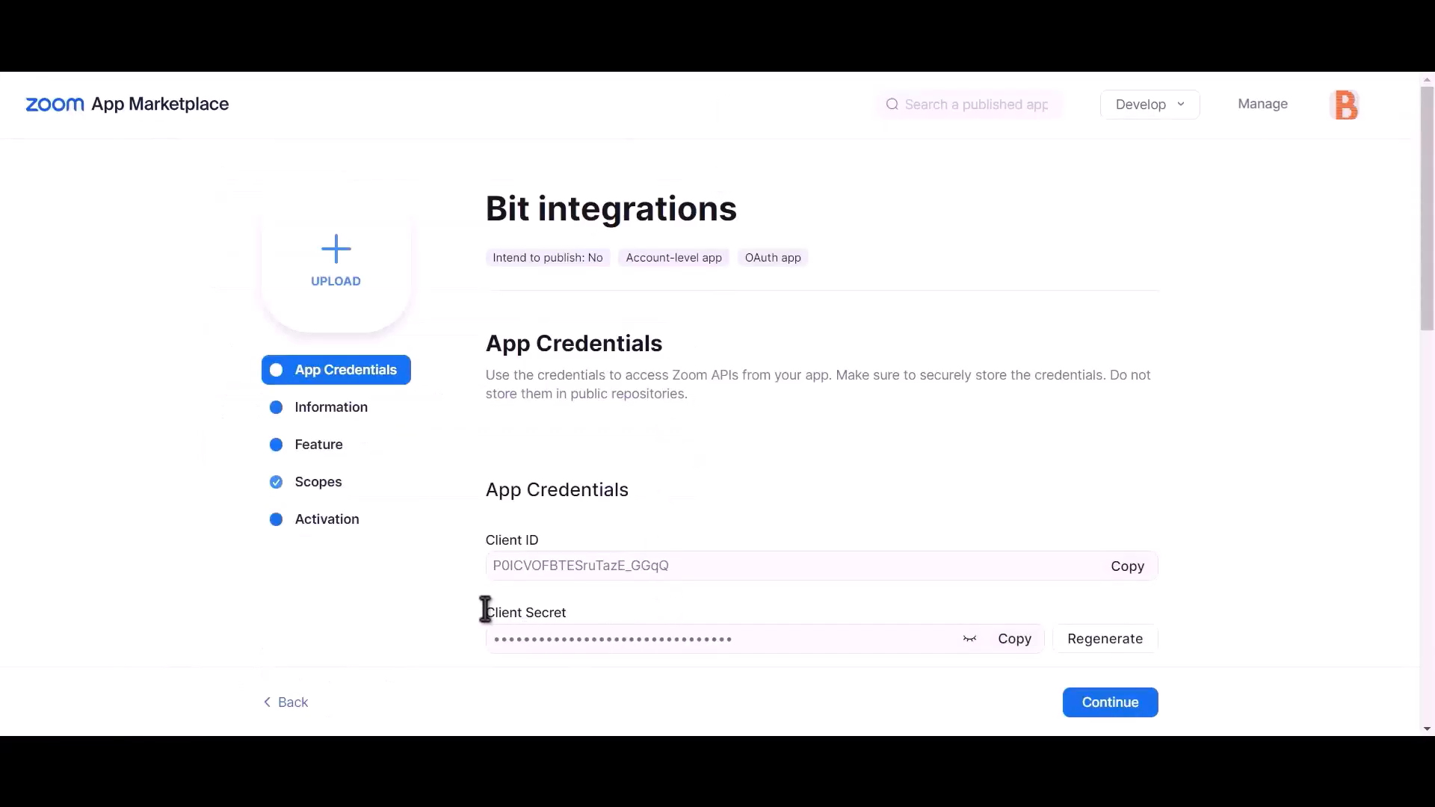
- Paste the Client Secret into Bit Integrations and copy the authorized redirect URI
left_click_drag(486, 609, 587, 615)
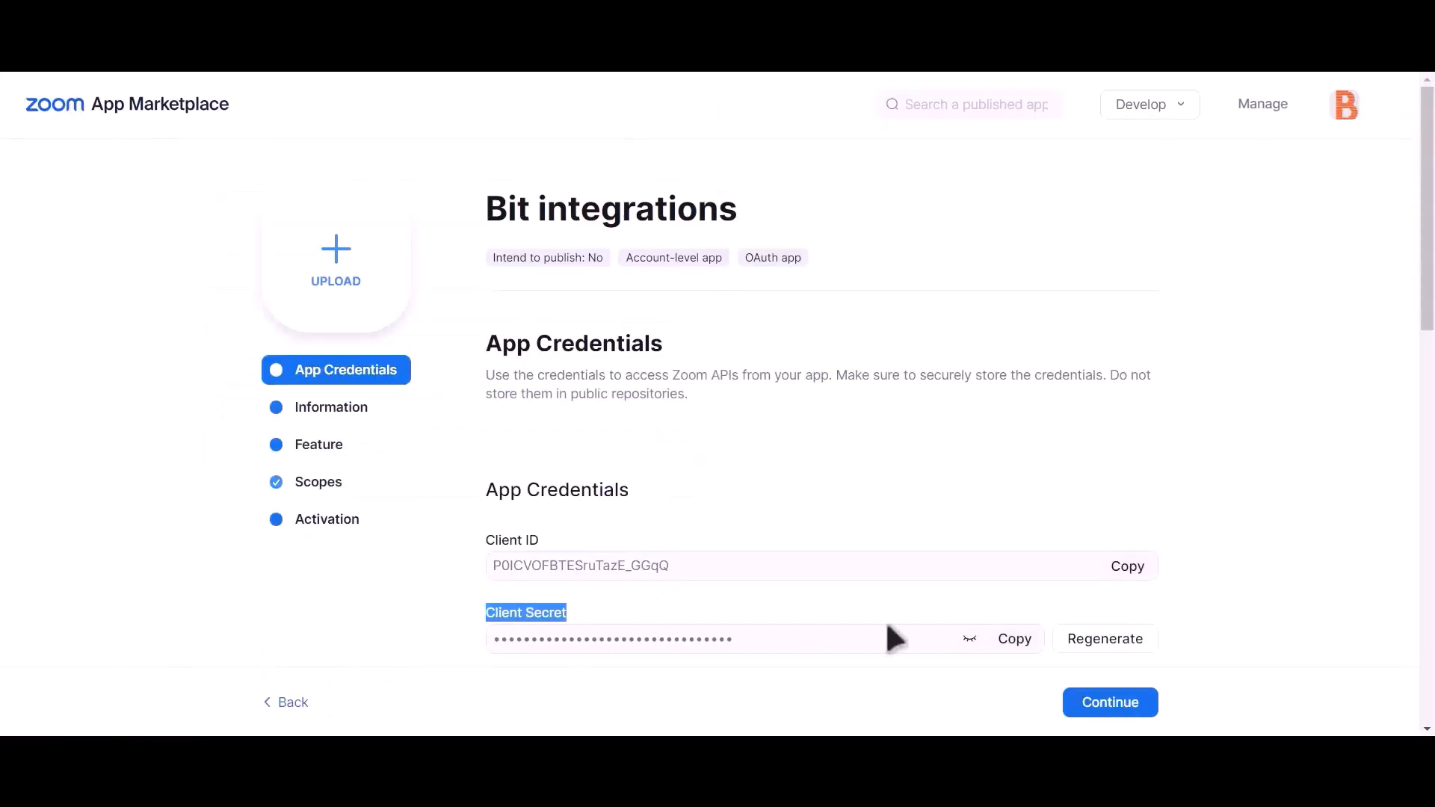
left_click(1014, 642)
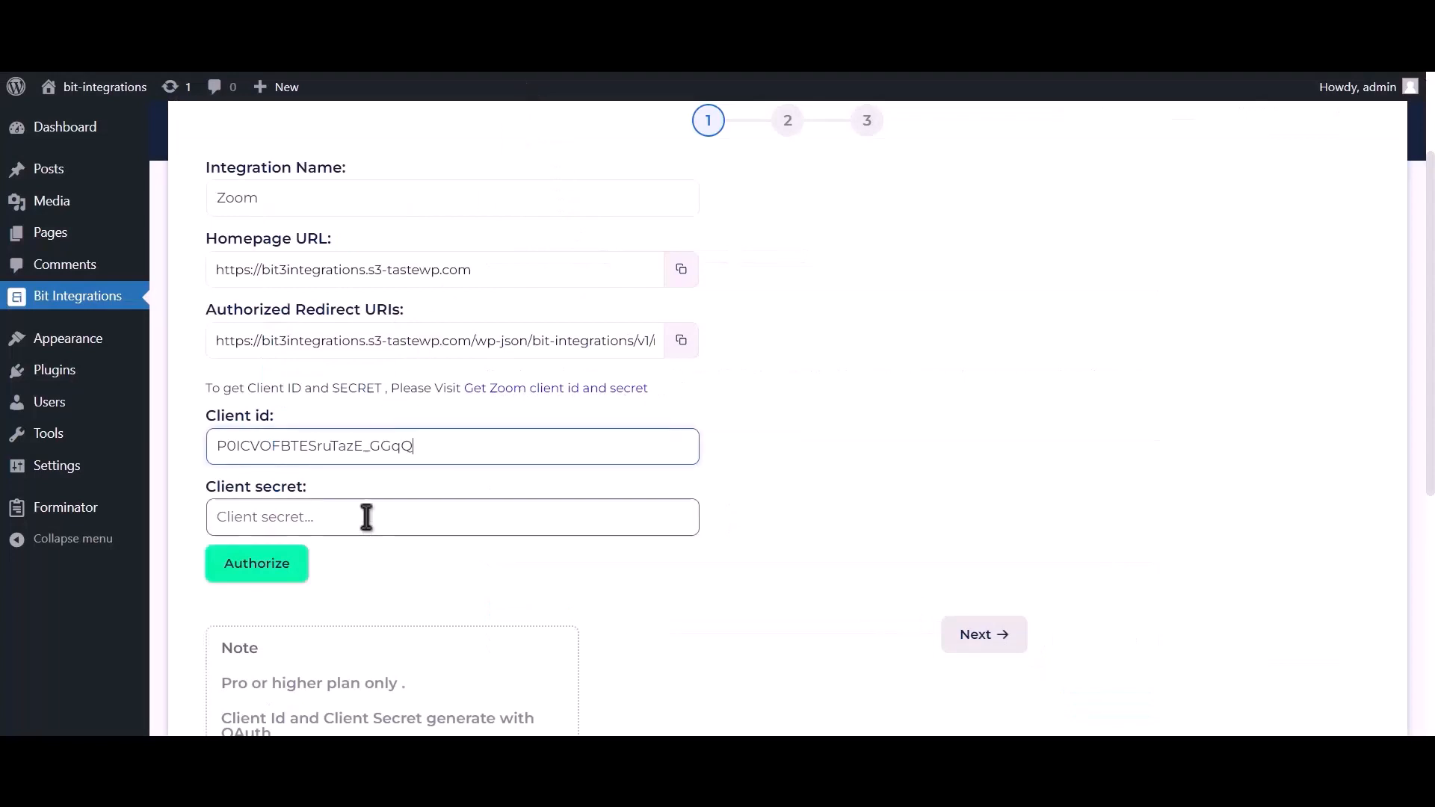
left_click(366, 517)
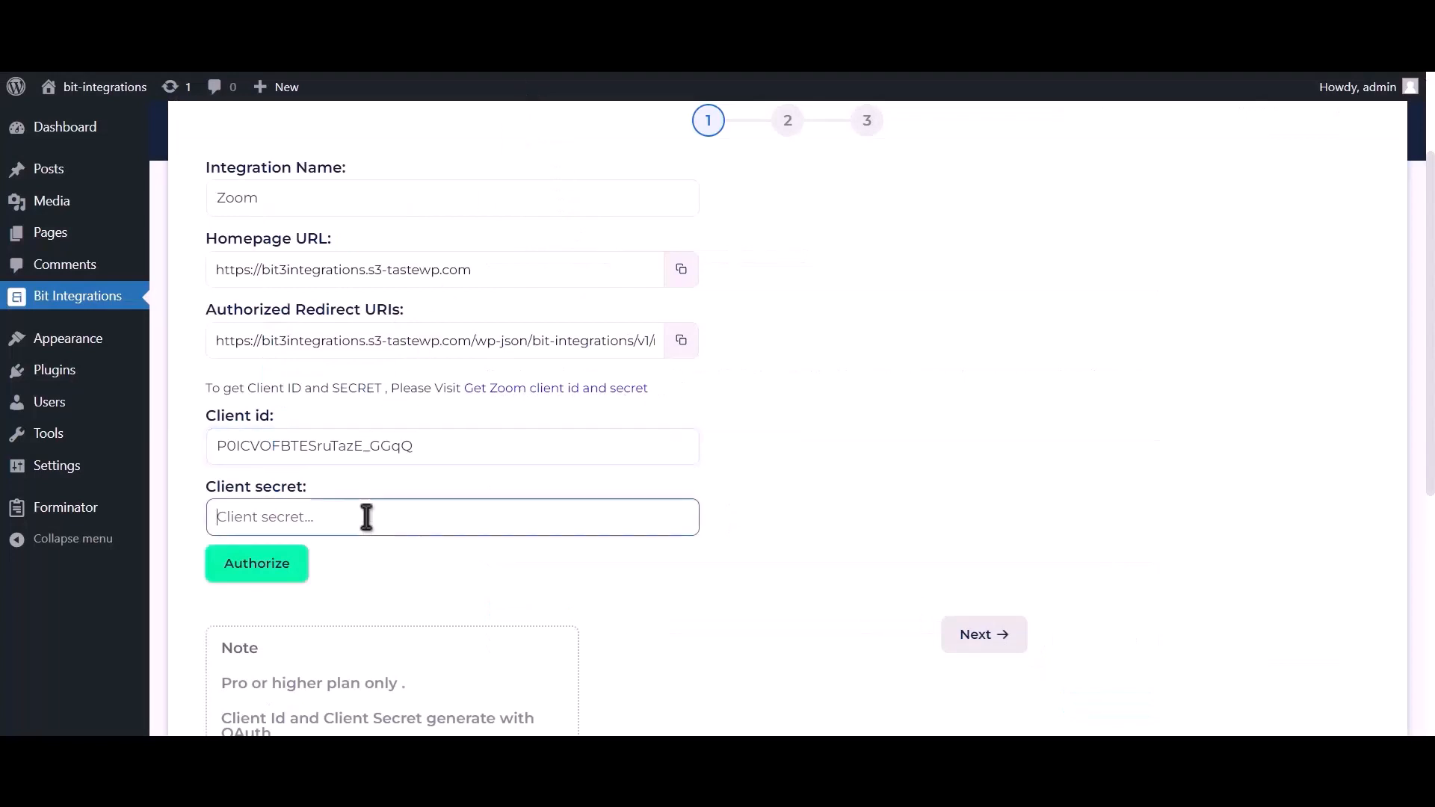
key("ctrl+v")
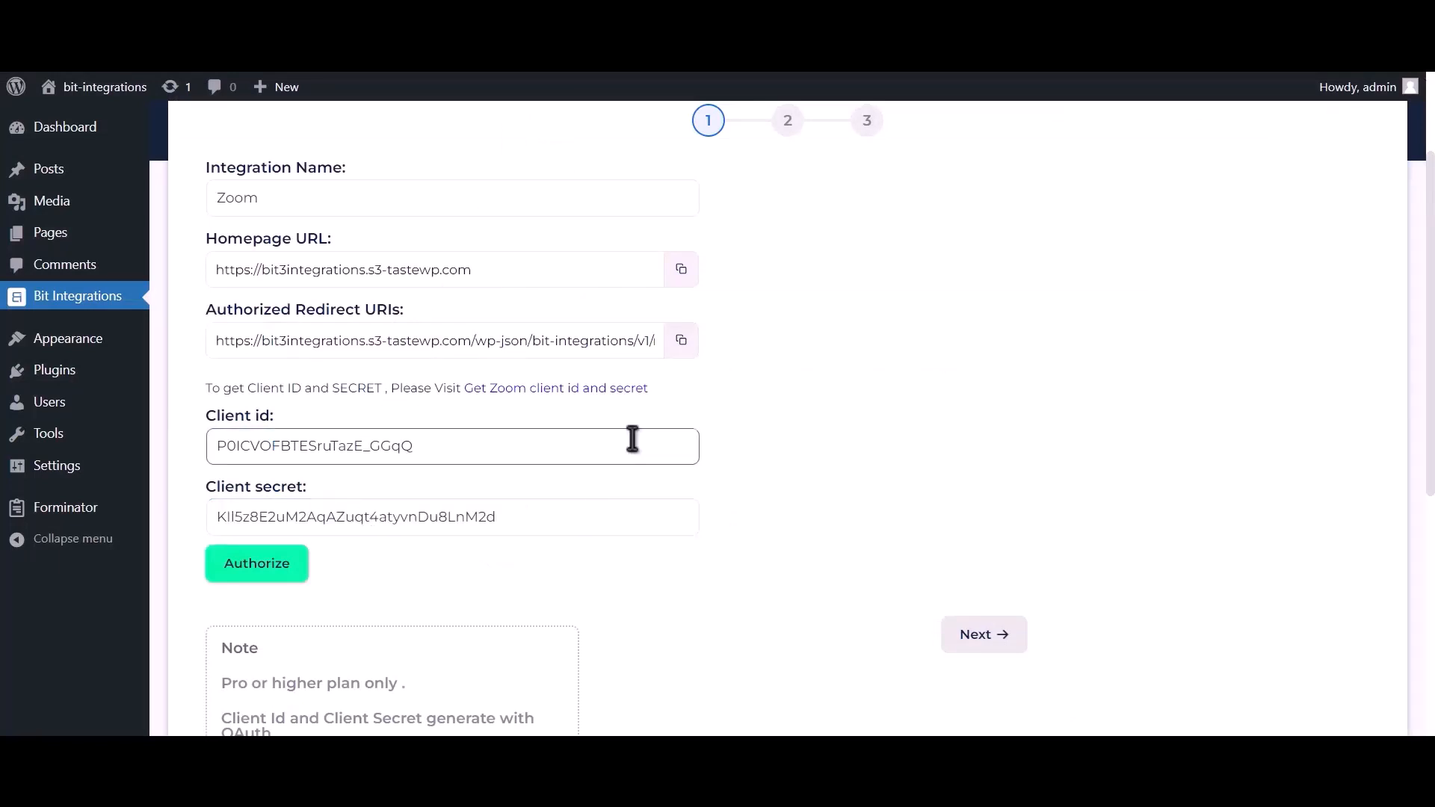
left_click(681, 341)
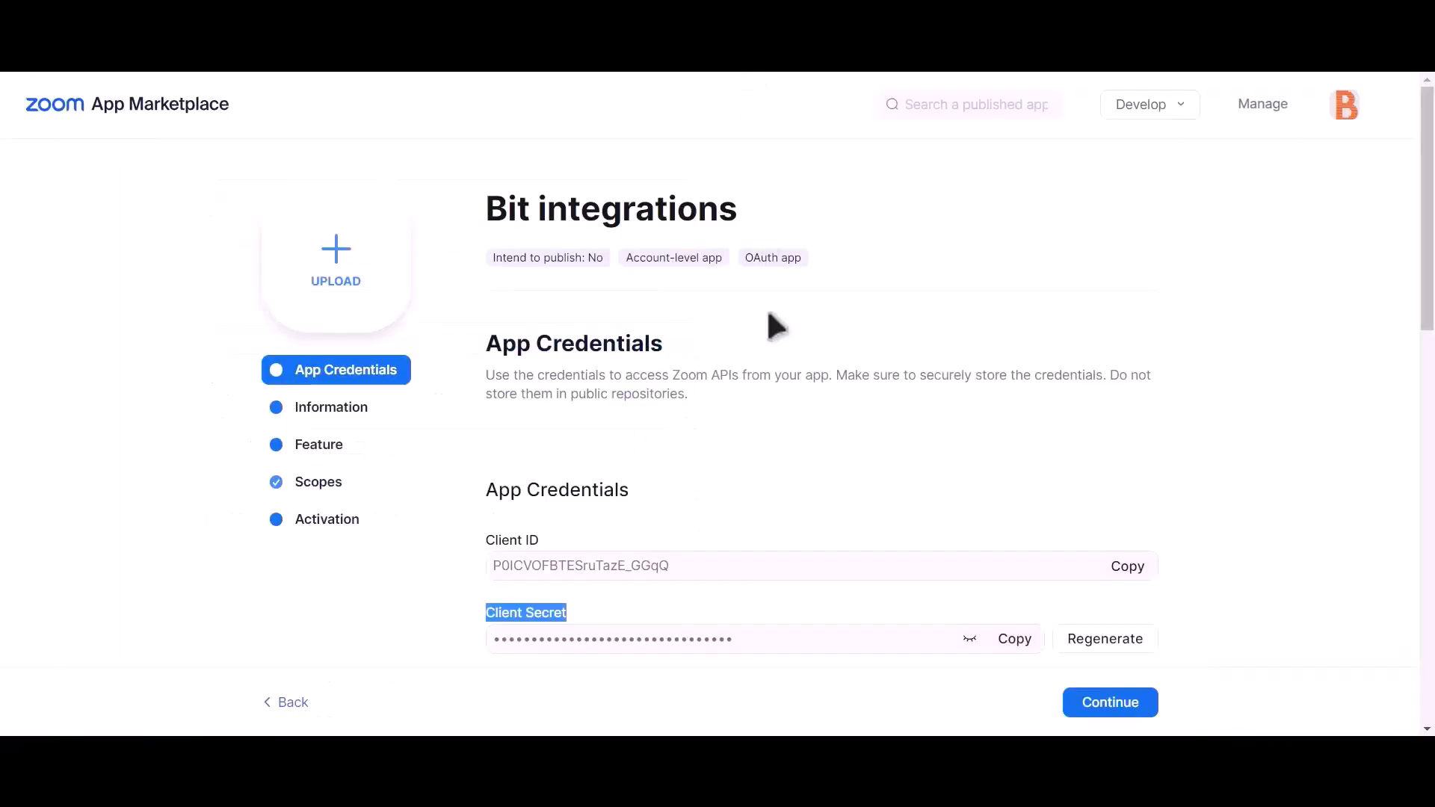
- Paste the Bit Integrations redirect URI as OAuth redirect URL and OAuth Allow List entry
scroll(770, 342, "down", 2)
left_click(573, 575)
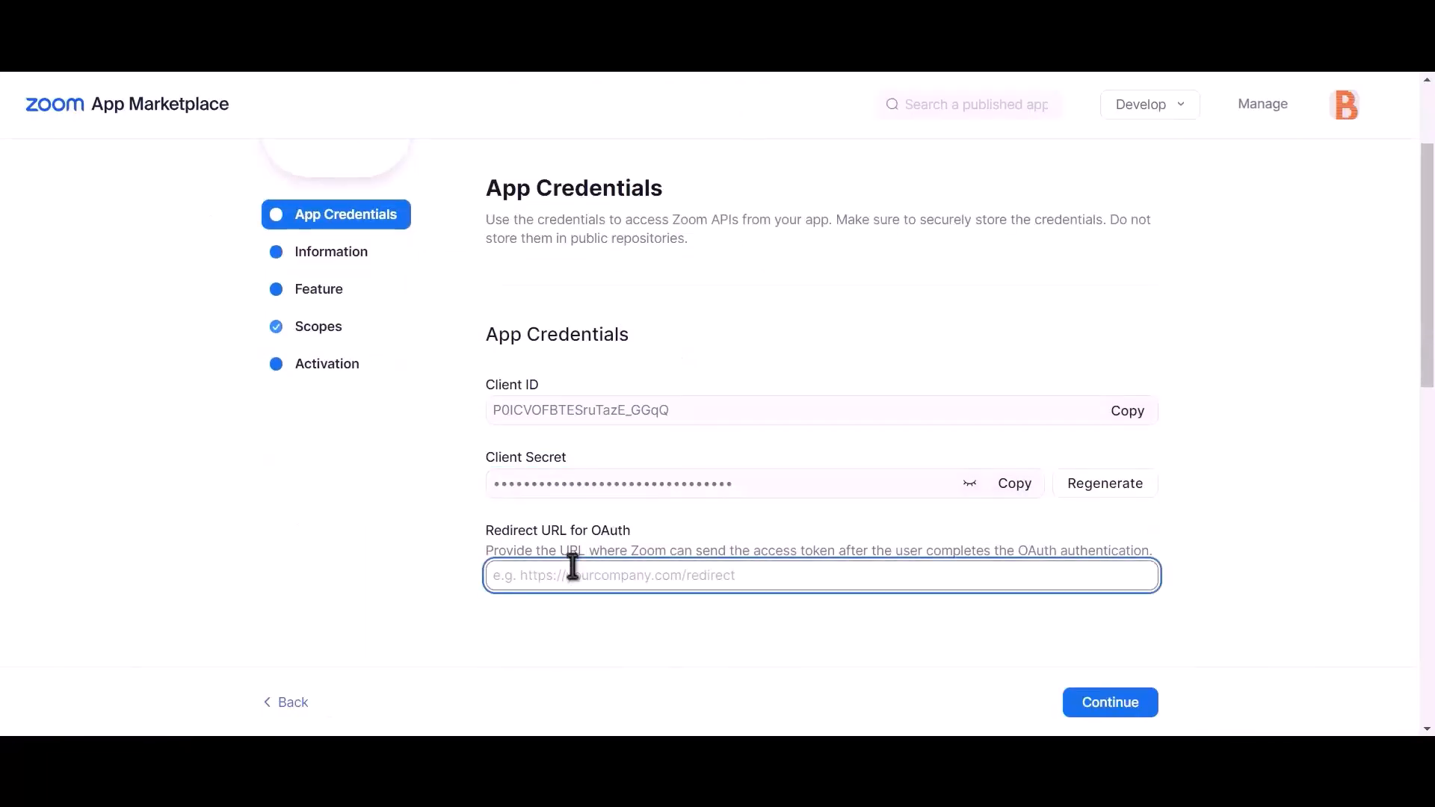
key("ctrl+v")
scroll(643, 561, "down", 6)
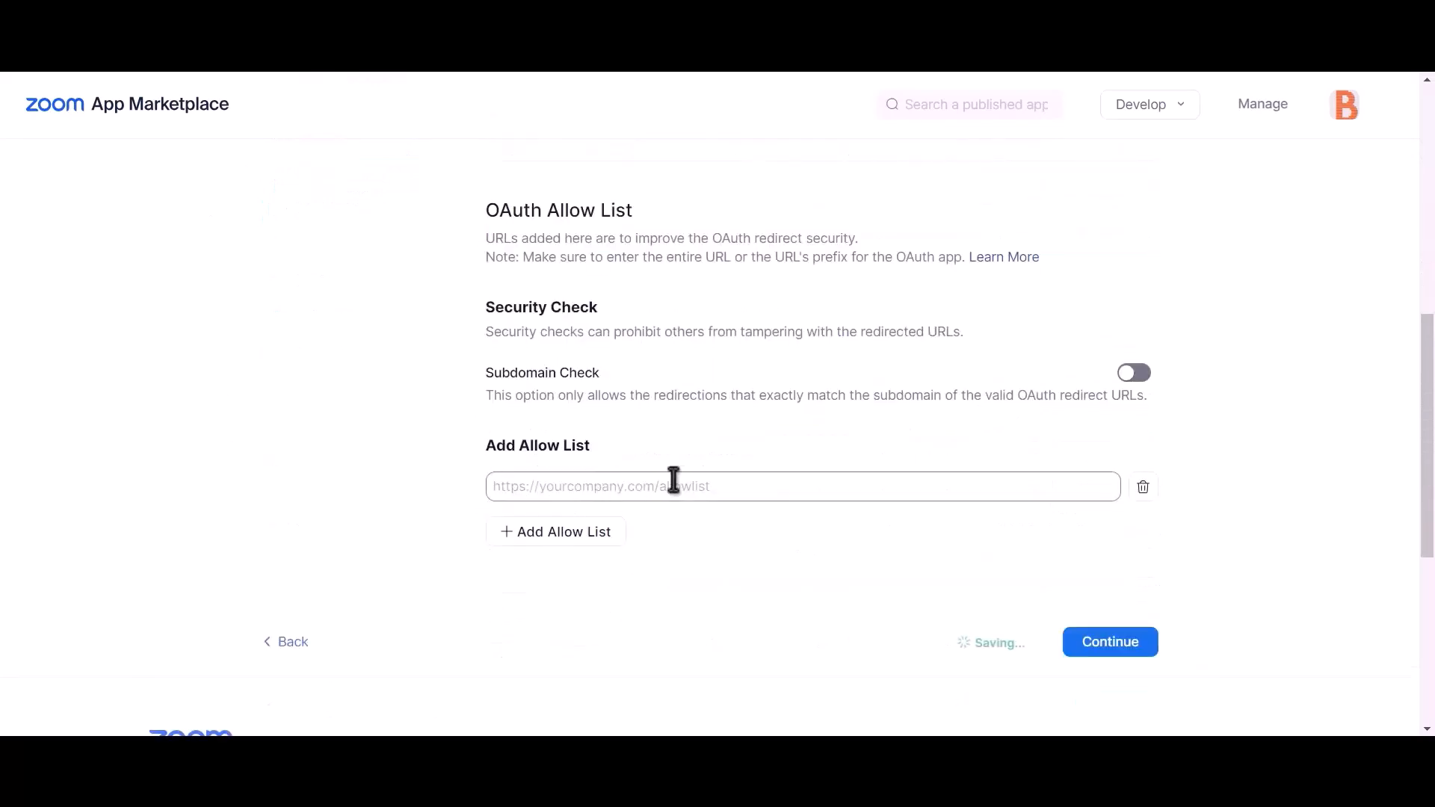
left_click(641, 487)
key("ctrl+v")
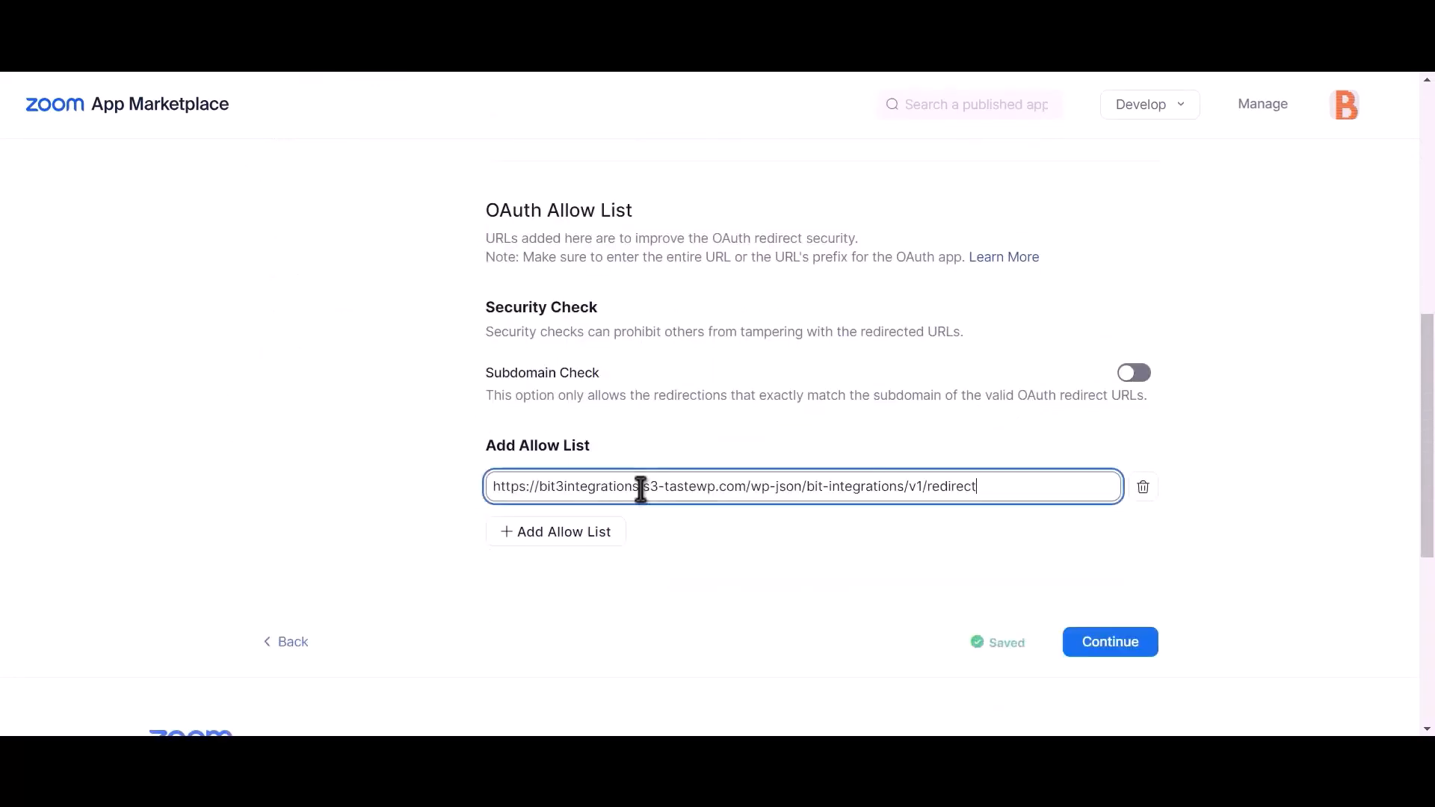
left_click(878, 566)
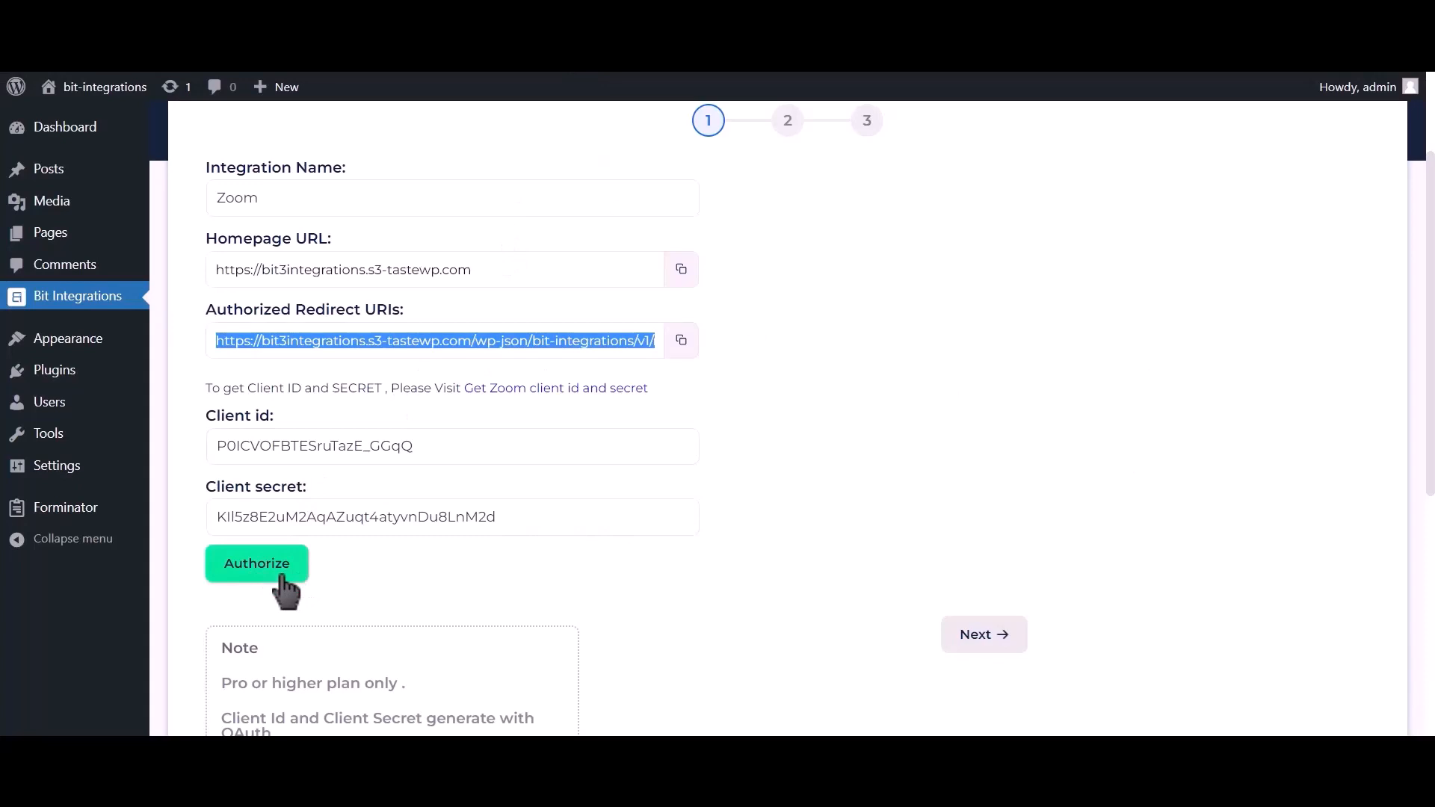
- Authorize and allow the Zoom connection, then go to the field-map step
left_click(282, 579)
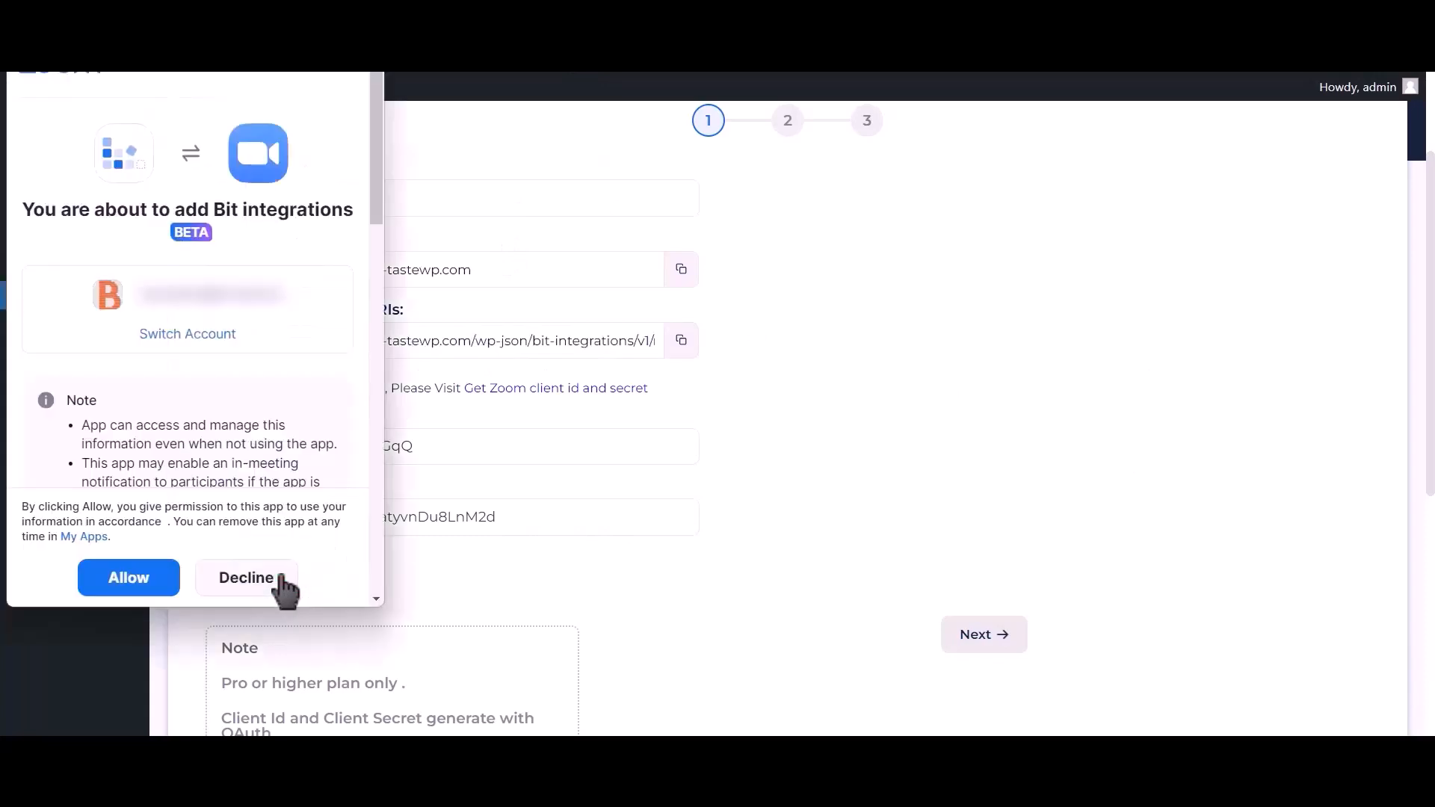
left_click(147, 584)
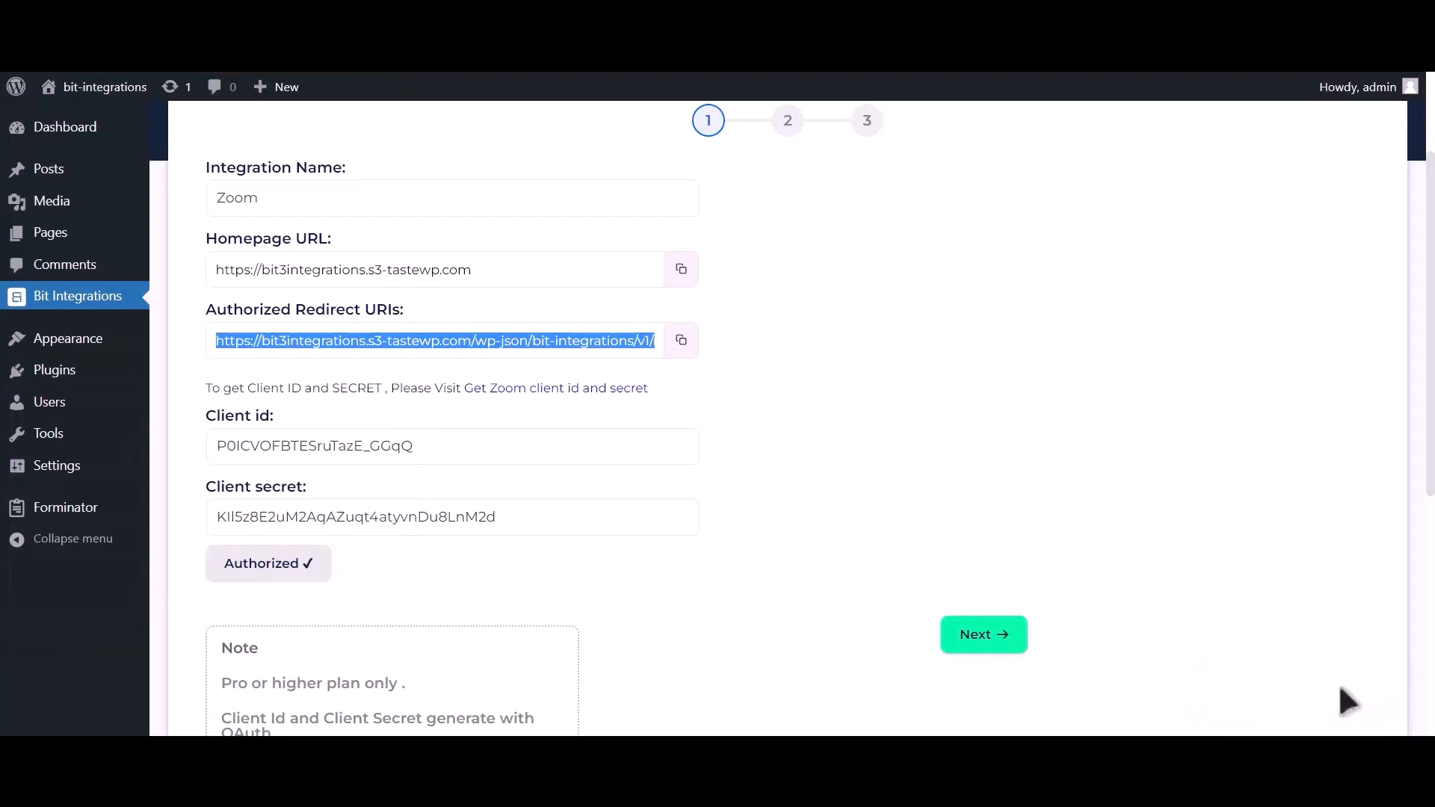
left_click(1002, 638)
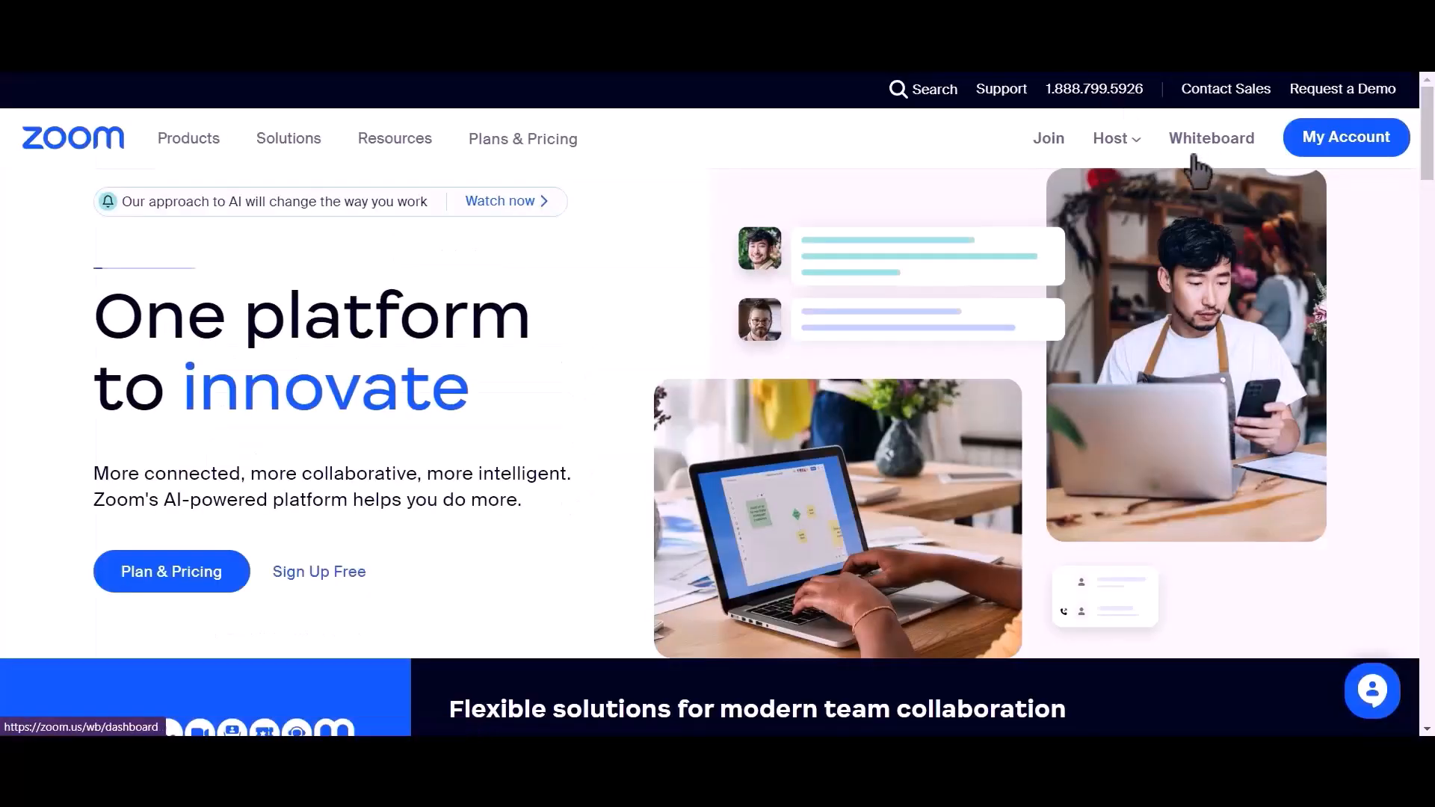
- Save a new Zoom meeting titled 'Bit Integrations' with Registration Required ticked
left_click(1338, 149)
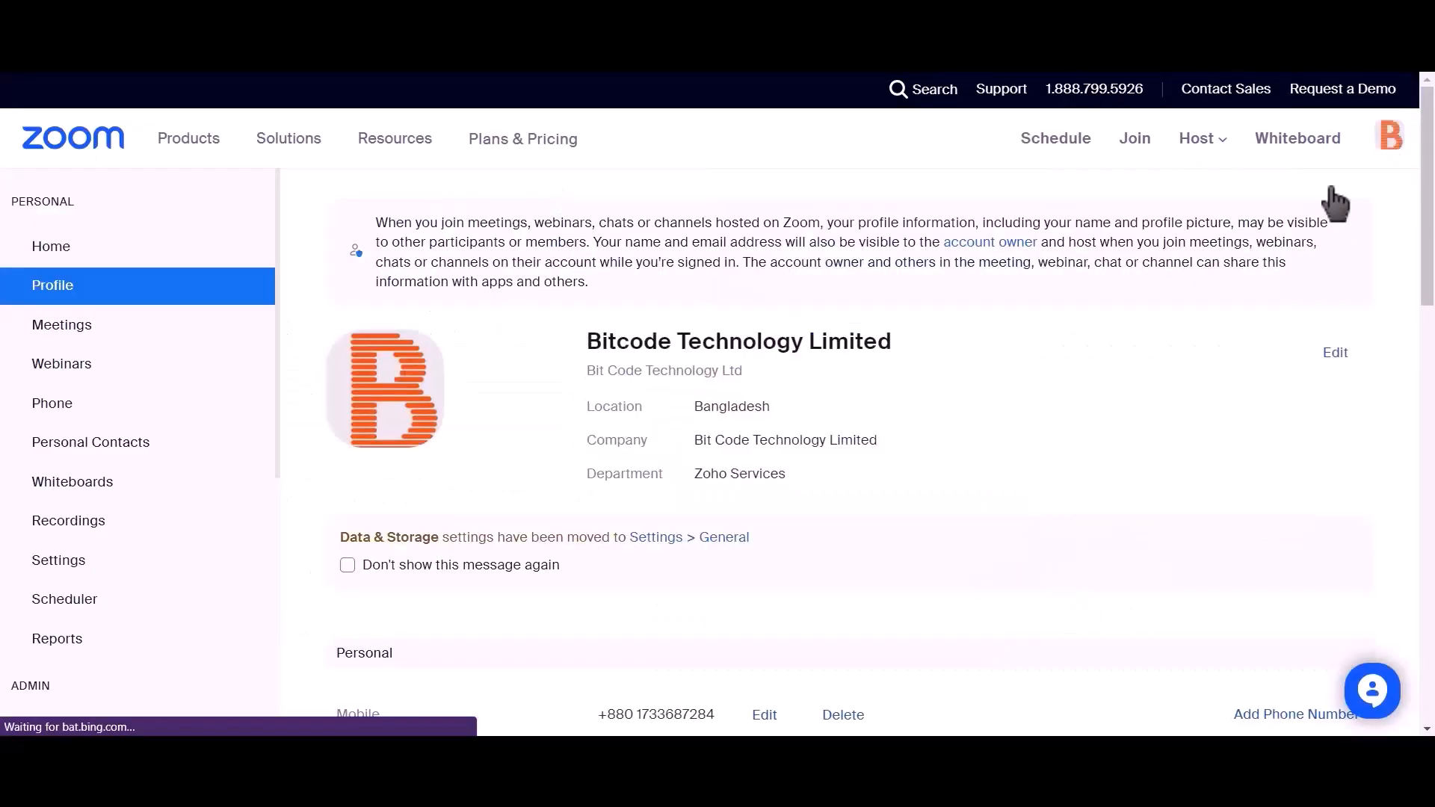
left_click(116, 329)
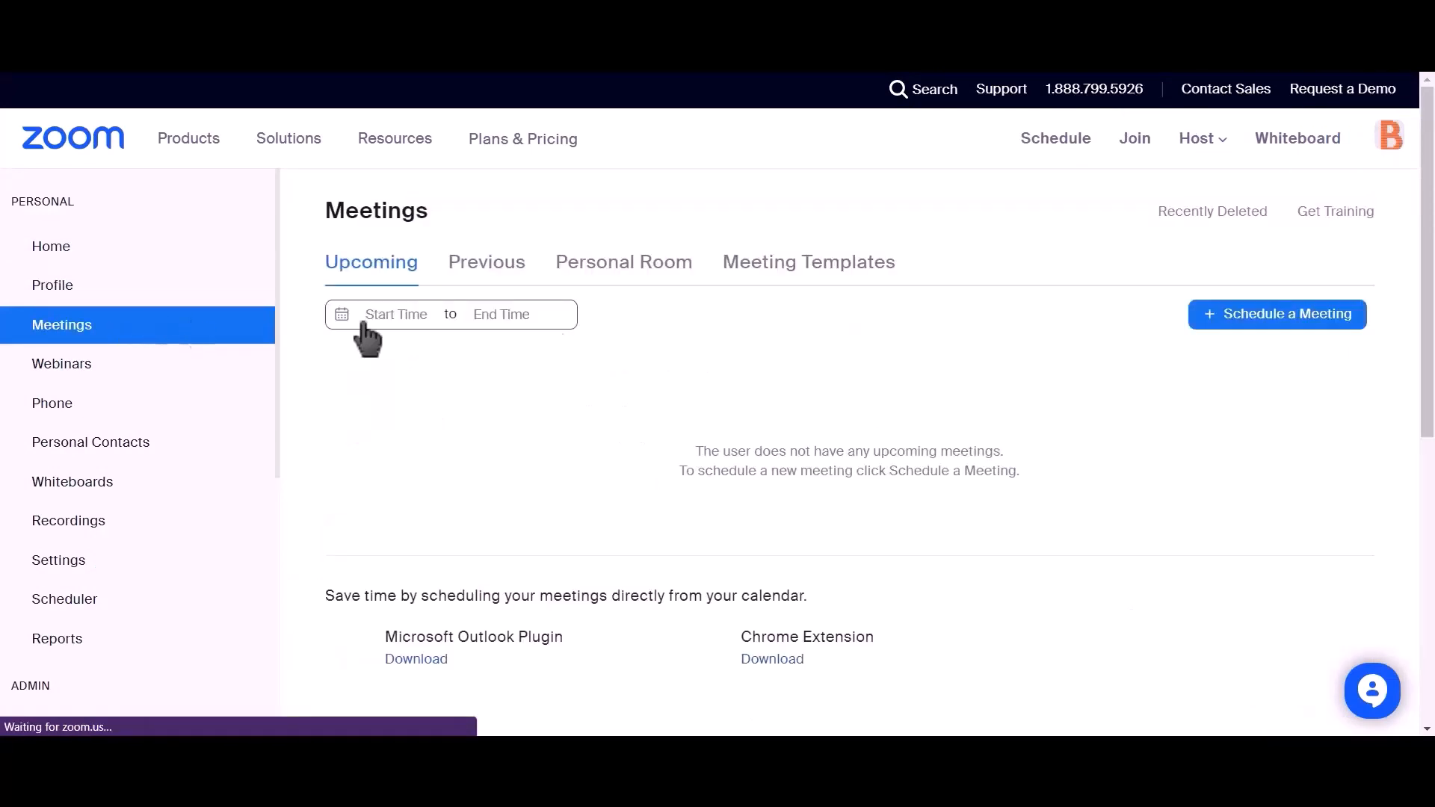
left_click(1300, 330)
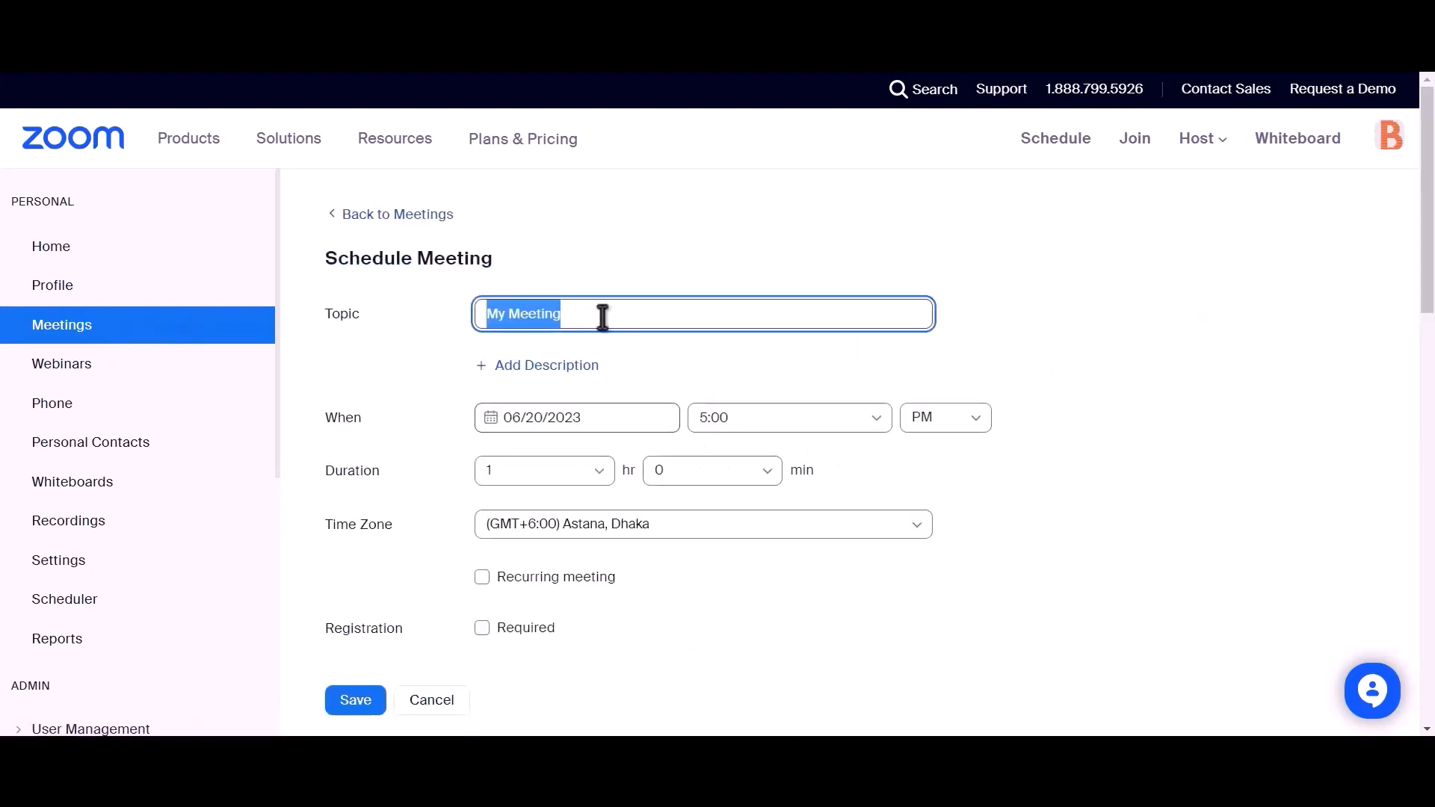
type("Bit")
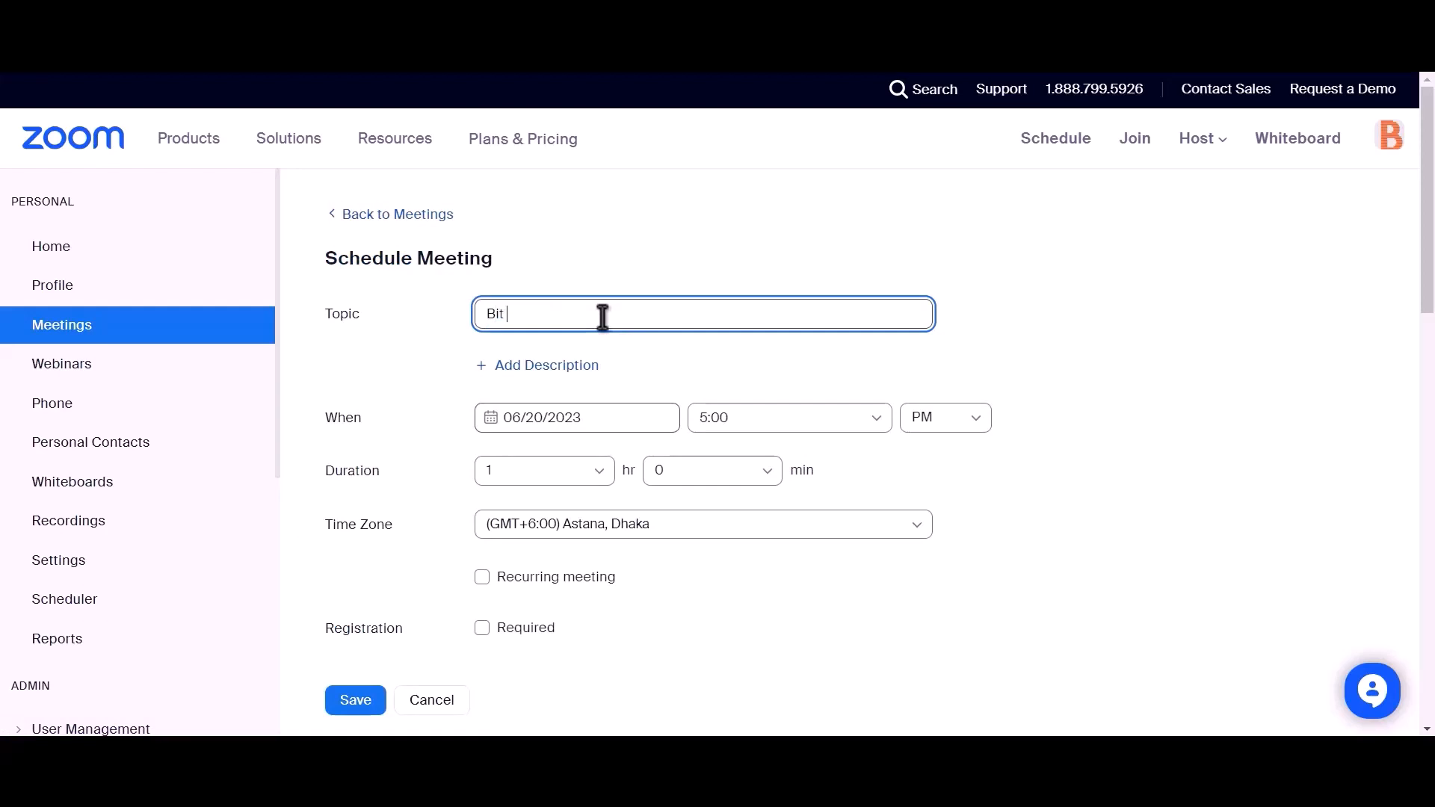
type(" Integrations")
scroll(602, 317, "down", 2)
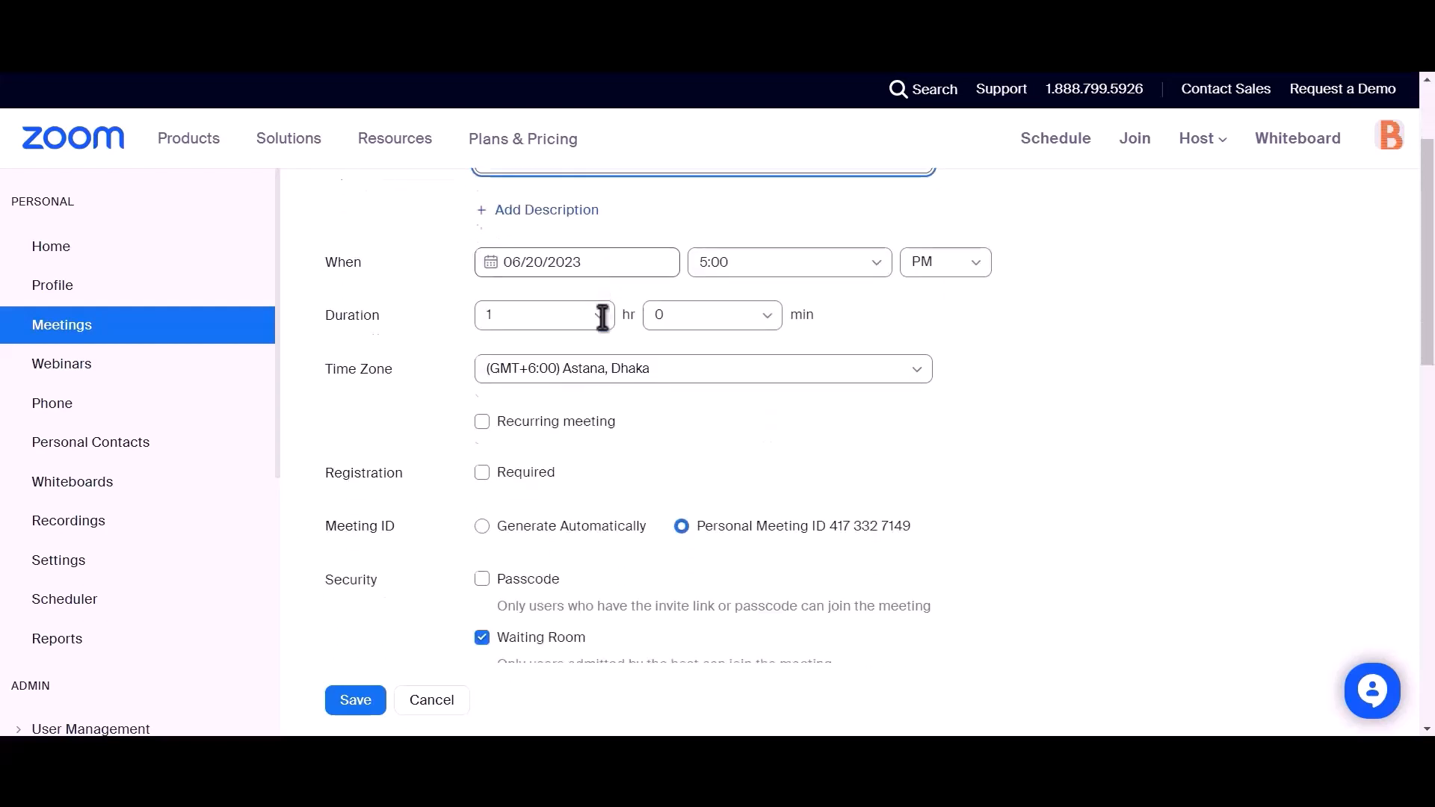
left_click_drag(322, 479, 406, 480)
left_click(481, 474)
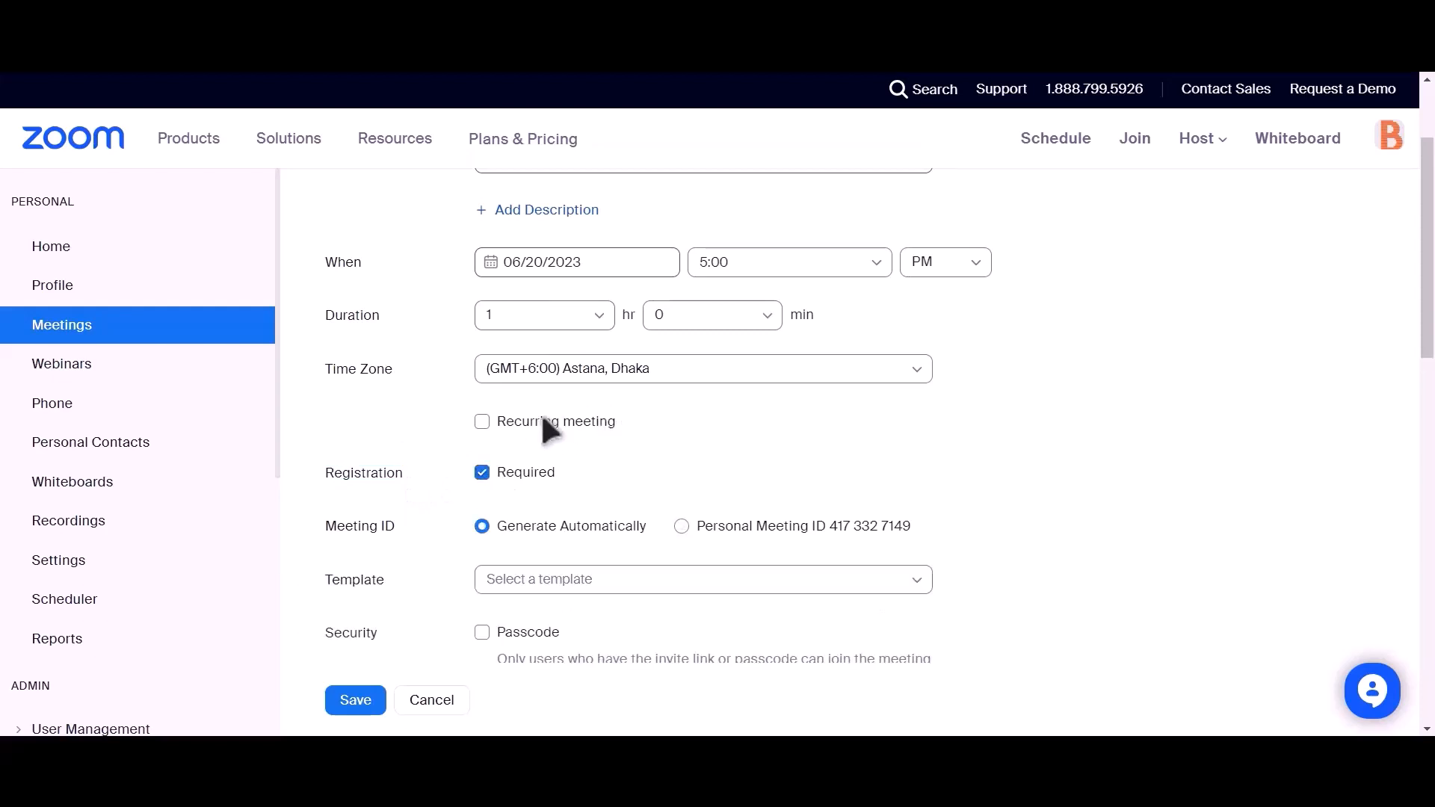
scroll(569, 404, "down", 4)
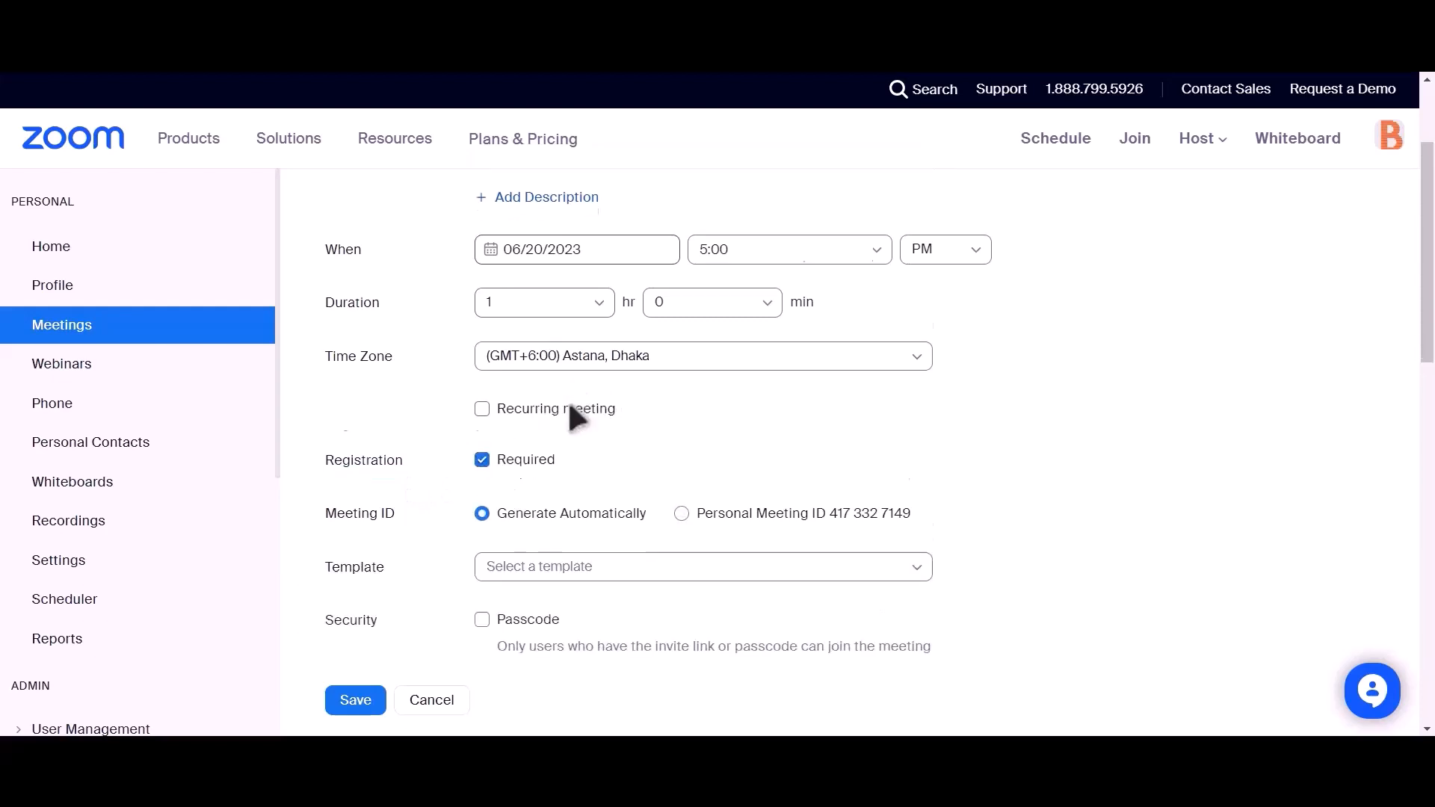
left_click(350, 702)
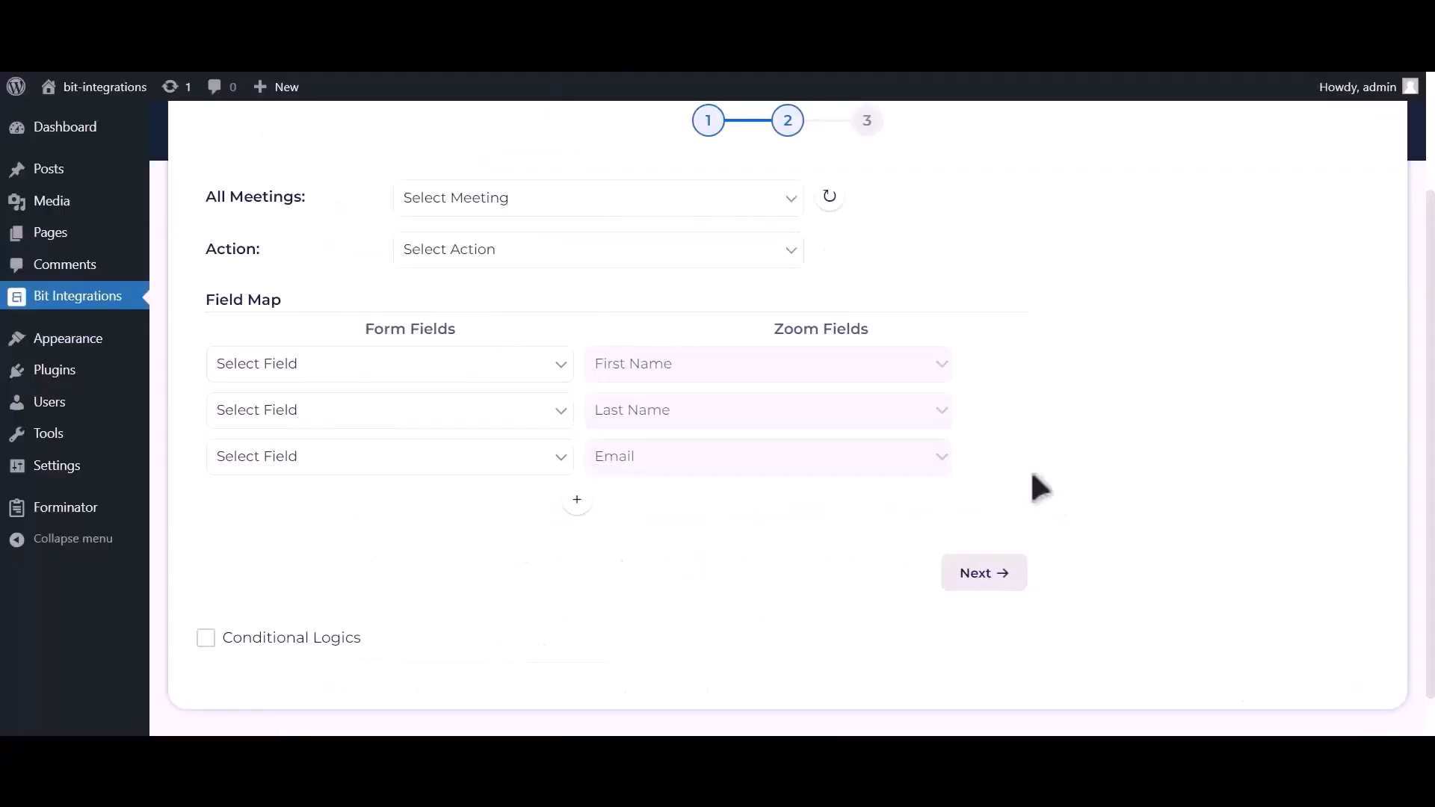
- Select the refreshed 'Bit Integrations' meeting and set the action to Create User
left_click(840, 204)
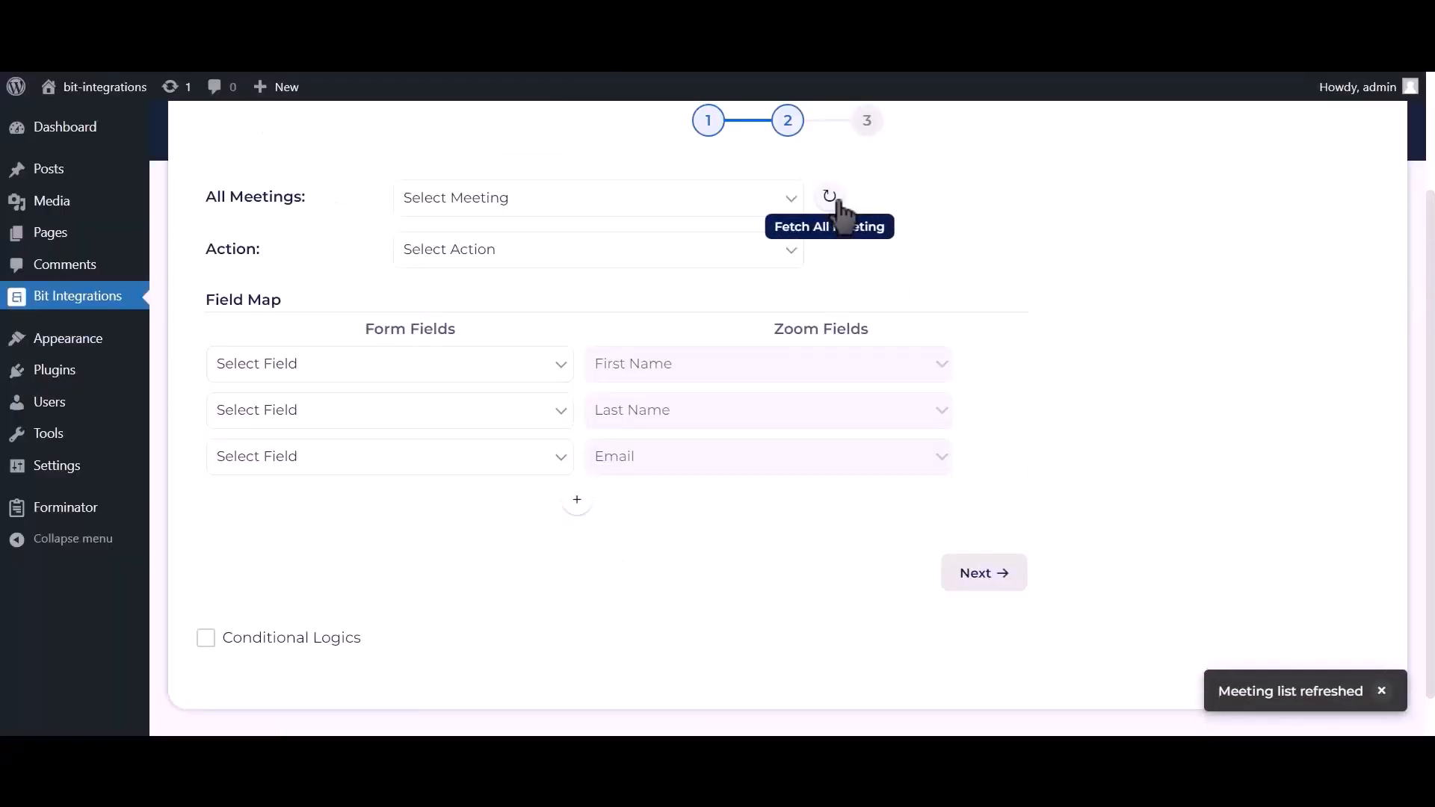
left_click(741, 205)
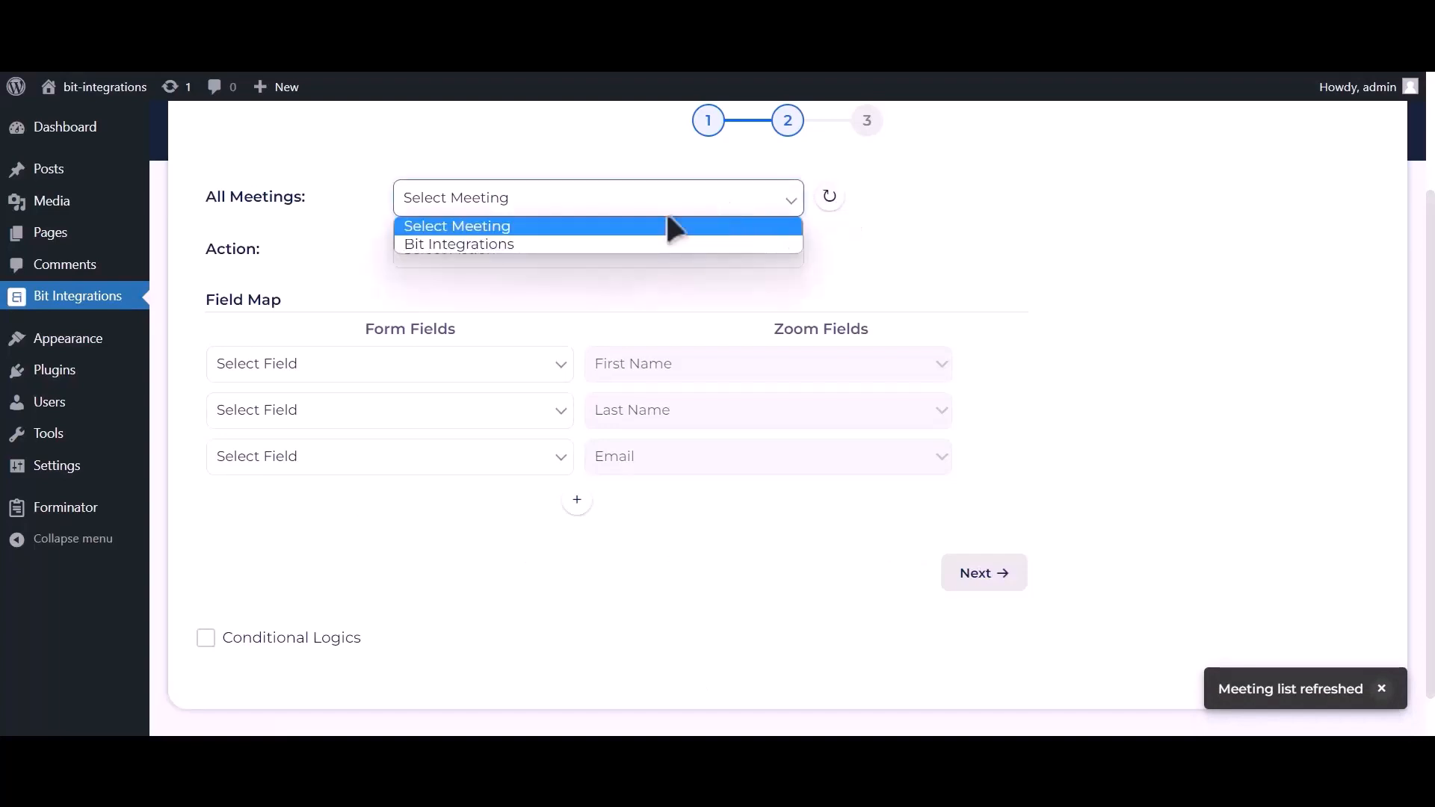
left_click(581, 243)
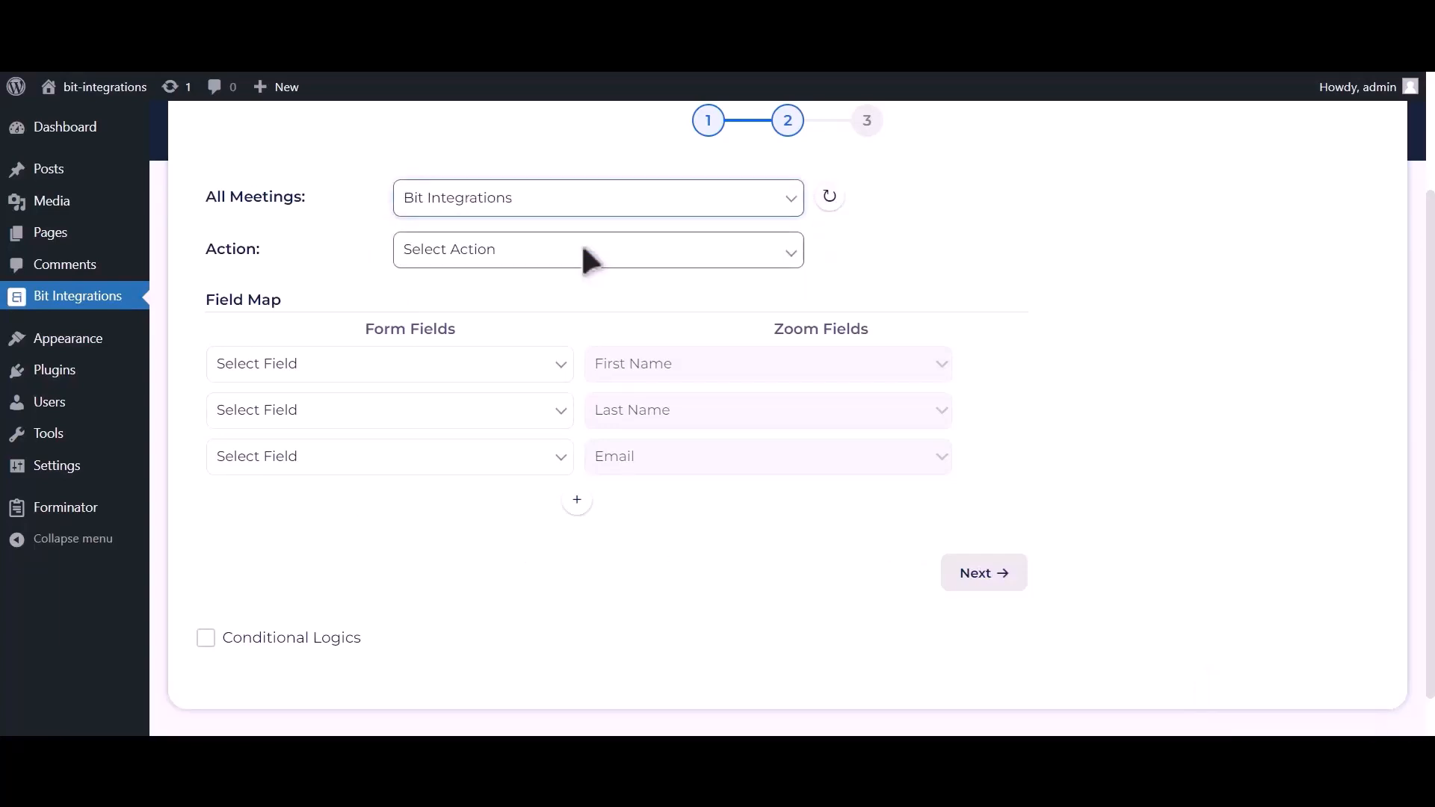
left_click(583, 254)
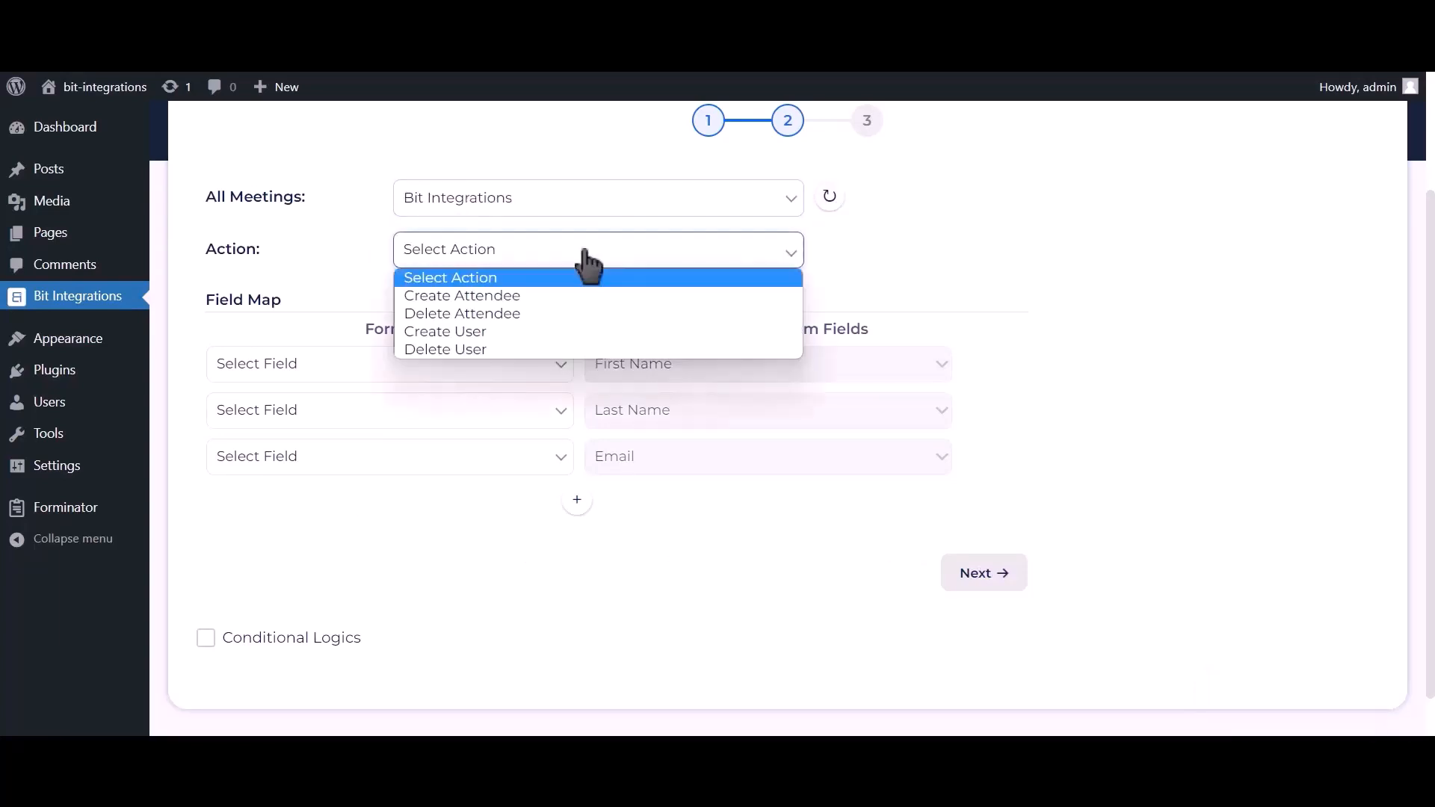
left_click(490, 333)
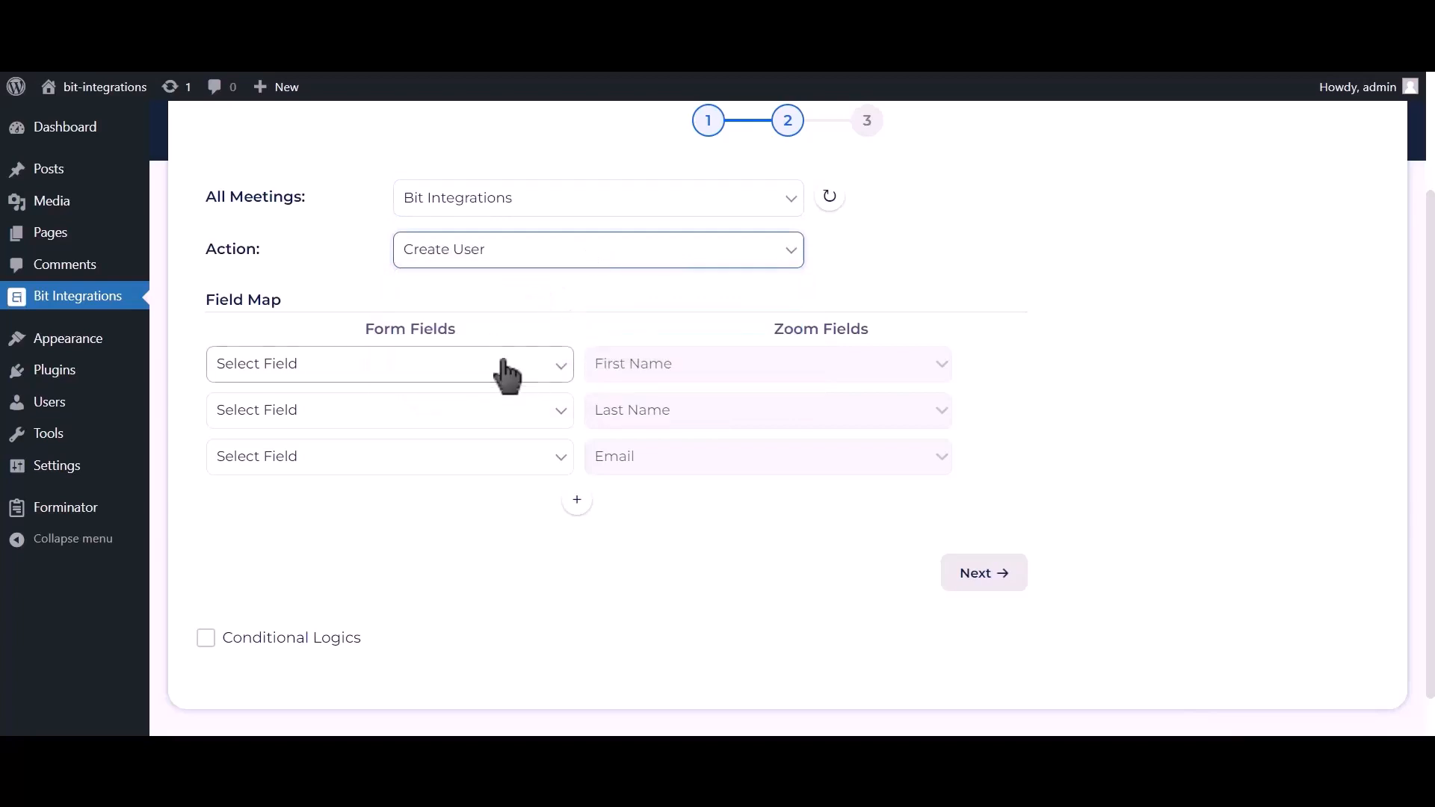
- Map First Name-1, Last Name-1, Email Address-1 and Phone Number-1 to Zoom's matching fields
left_click(504, 374)
left_click(411, 423)
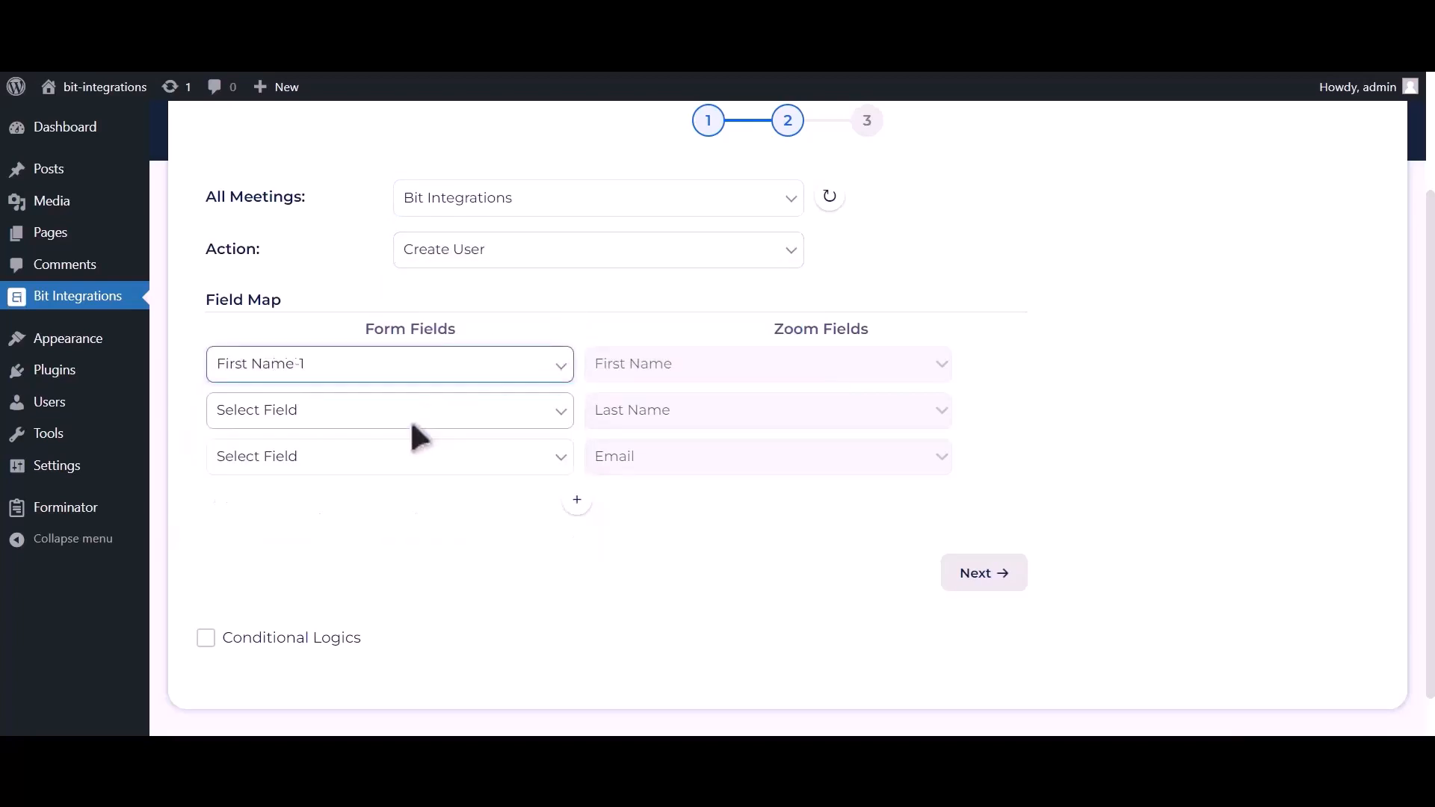
left_click(403, 416)
left_click(296, 488)
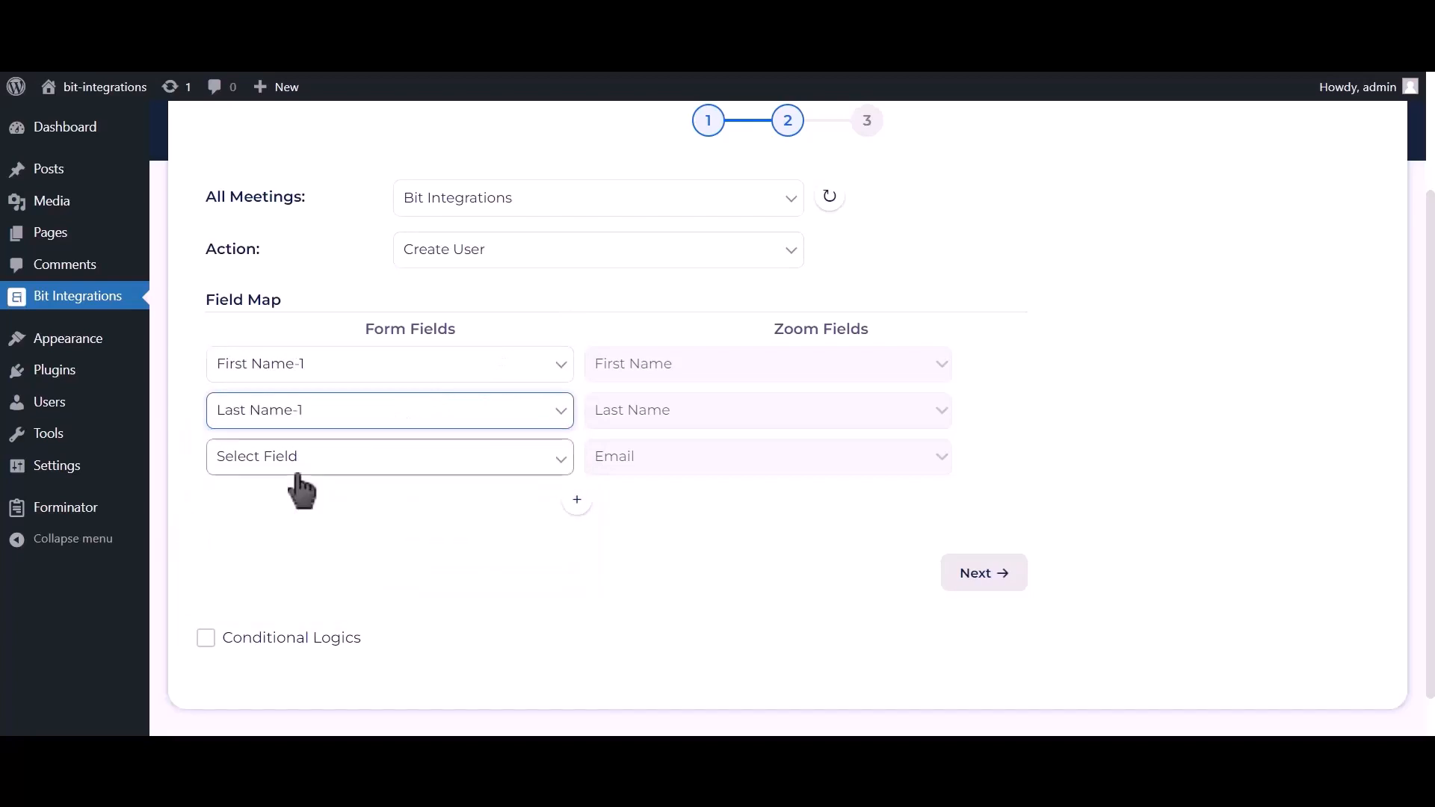
left_click(297, 472)
left_click(274, 554)
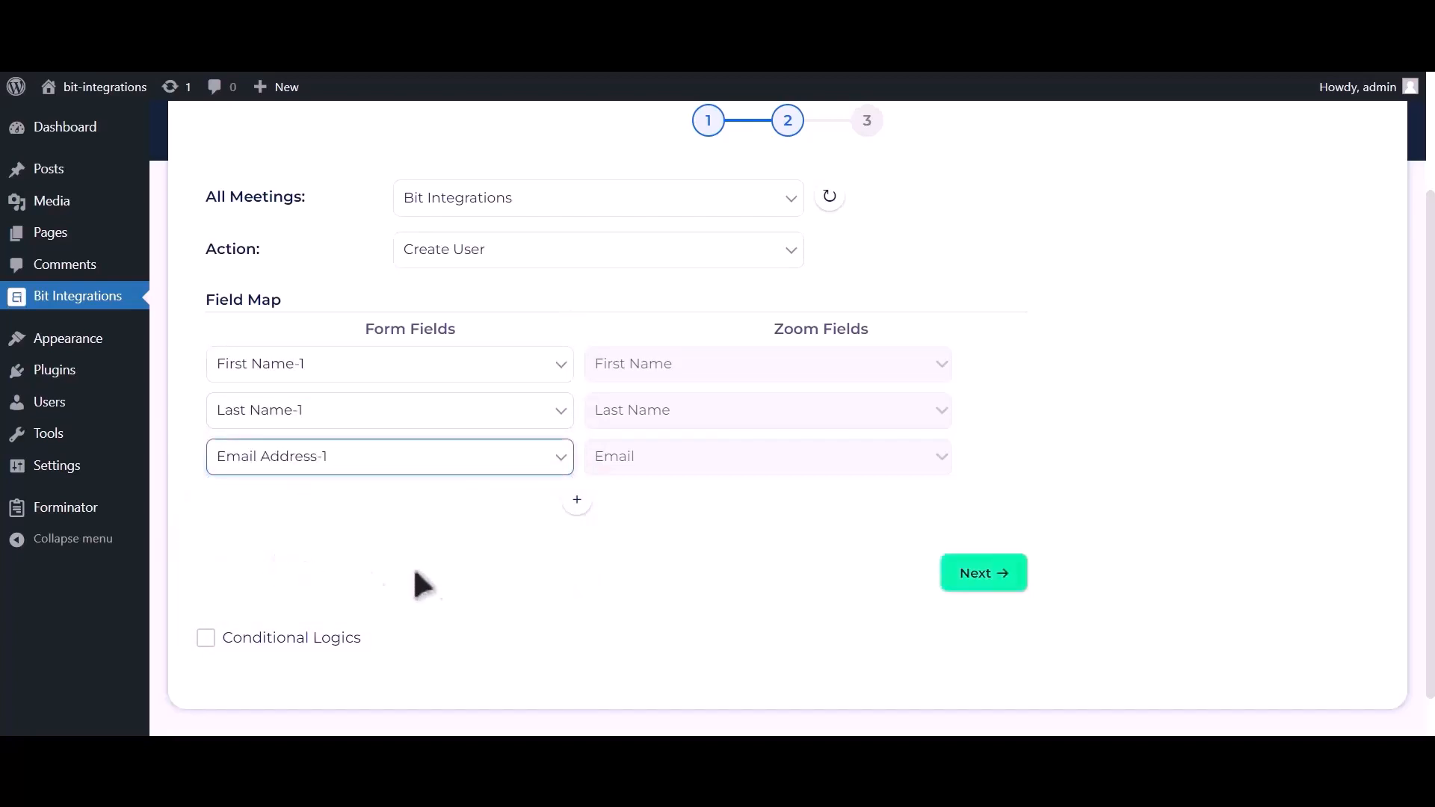
left_click(577, 499)
left_click(443, 506)
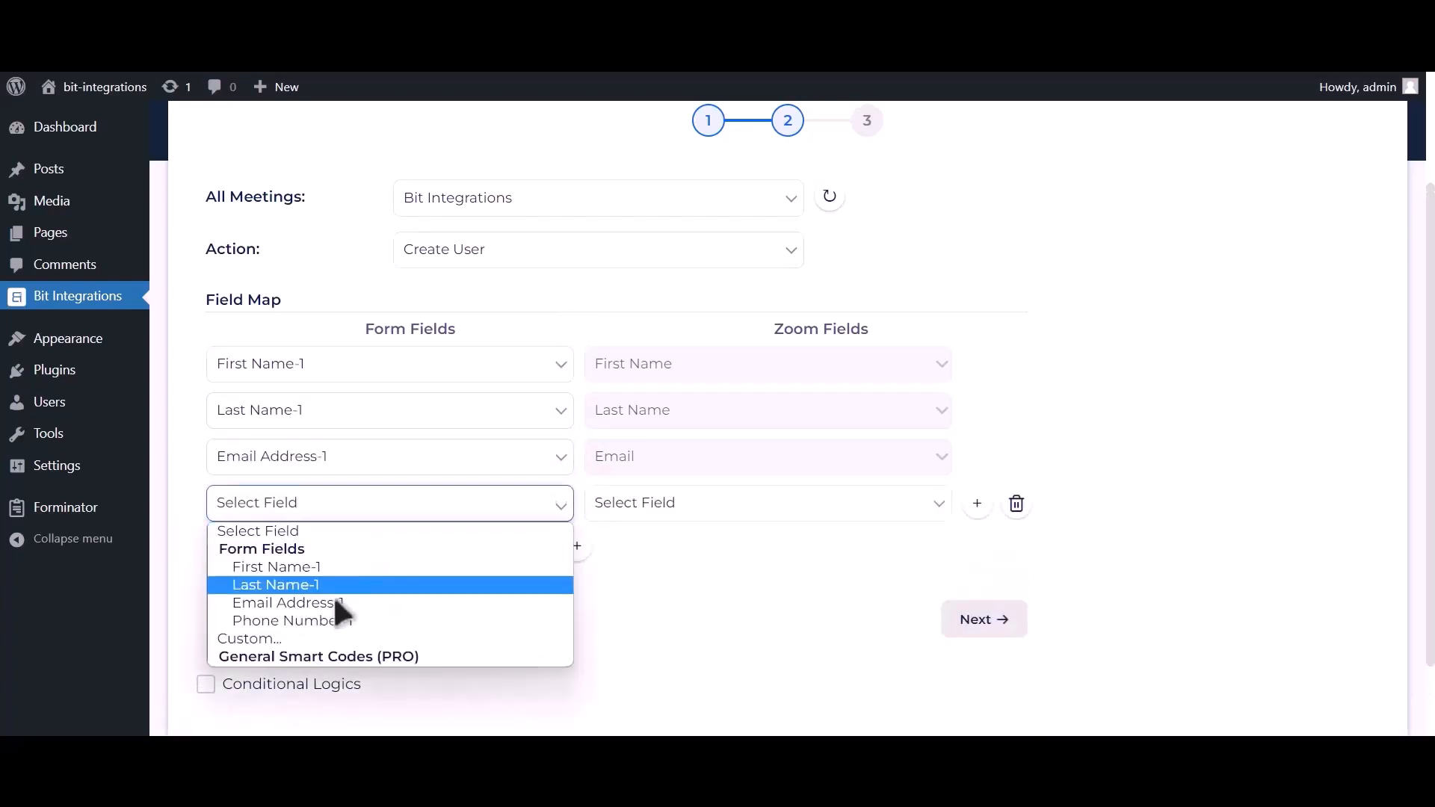
left_click(328, 620)
left_click(654, 512)
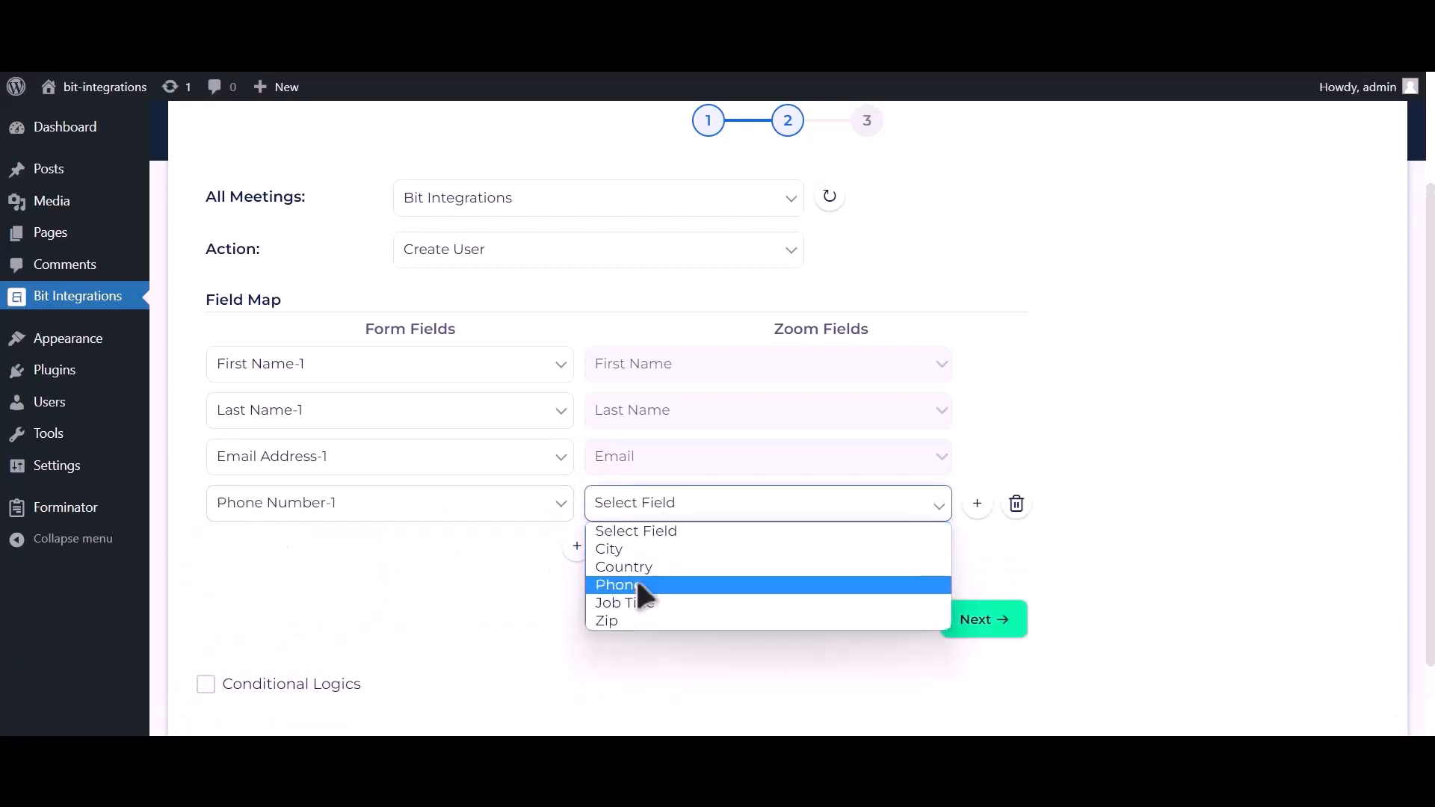
left_click(635, 584)
- Leave conditional logic off, then finish and save the Zoom integration
scroll(643, 568, "down", 2)
left_click(341, 595)
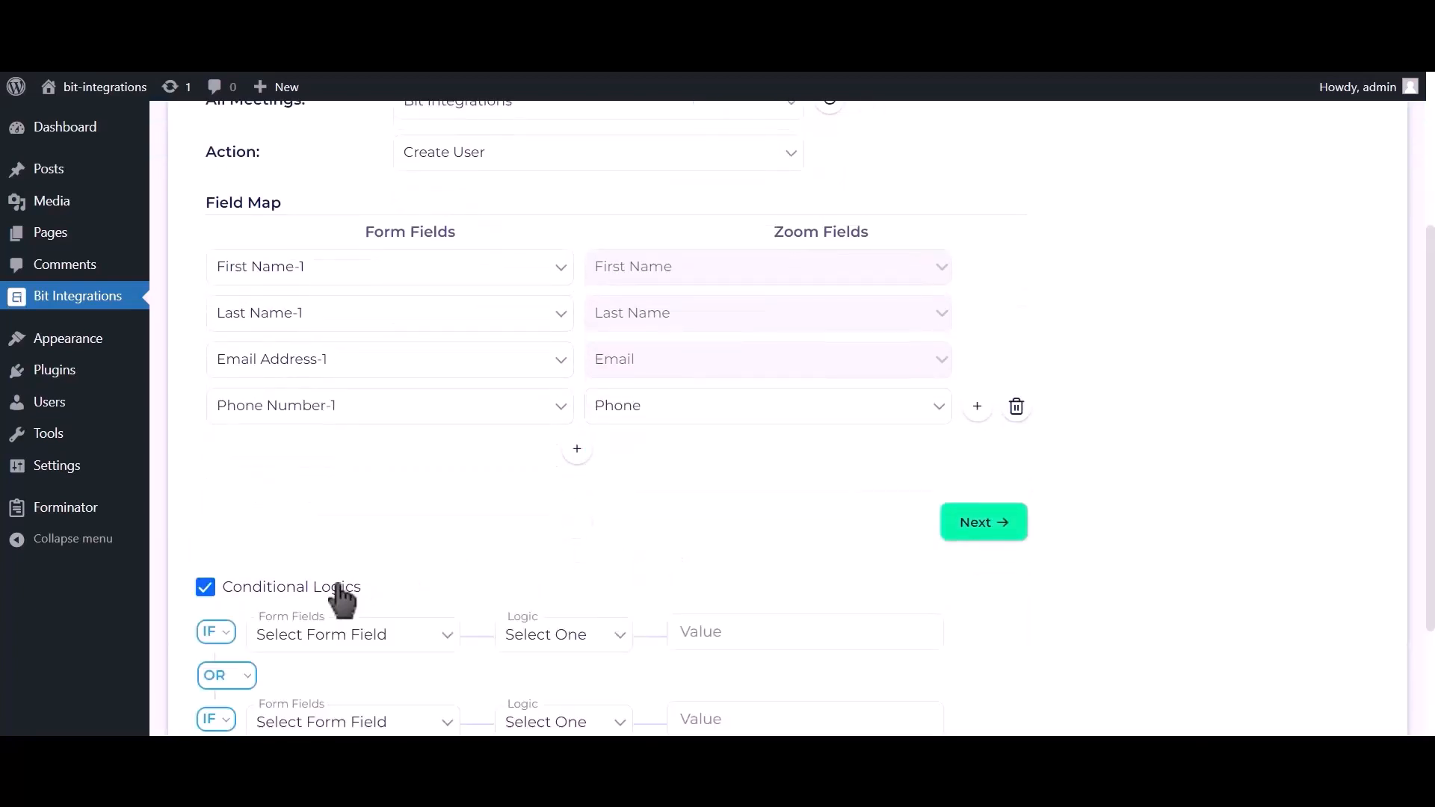
scroll(339, 585, "down", 3)
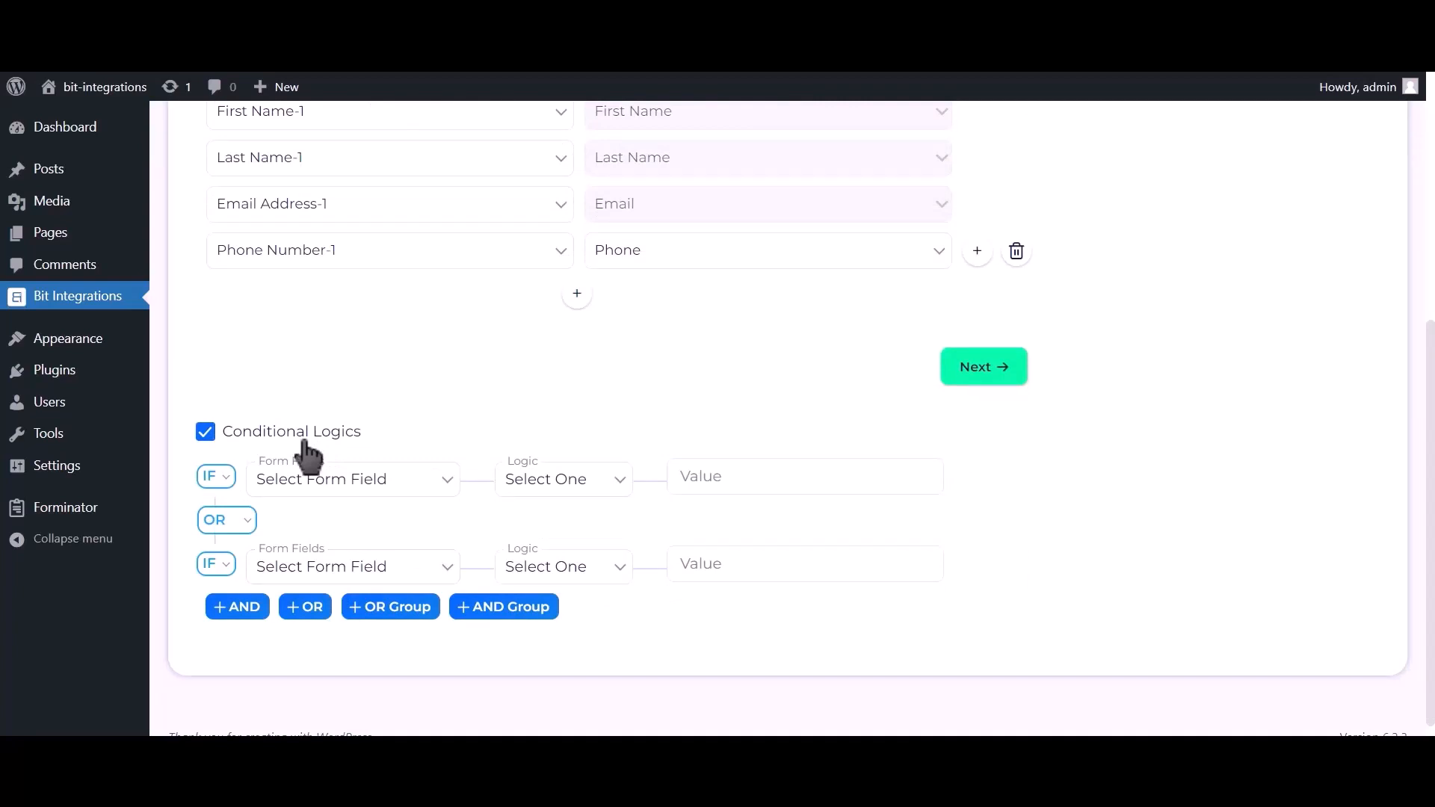
left_click(305, 441)
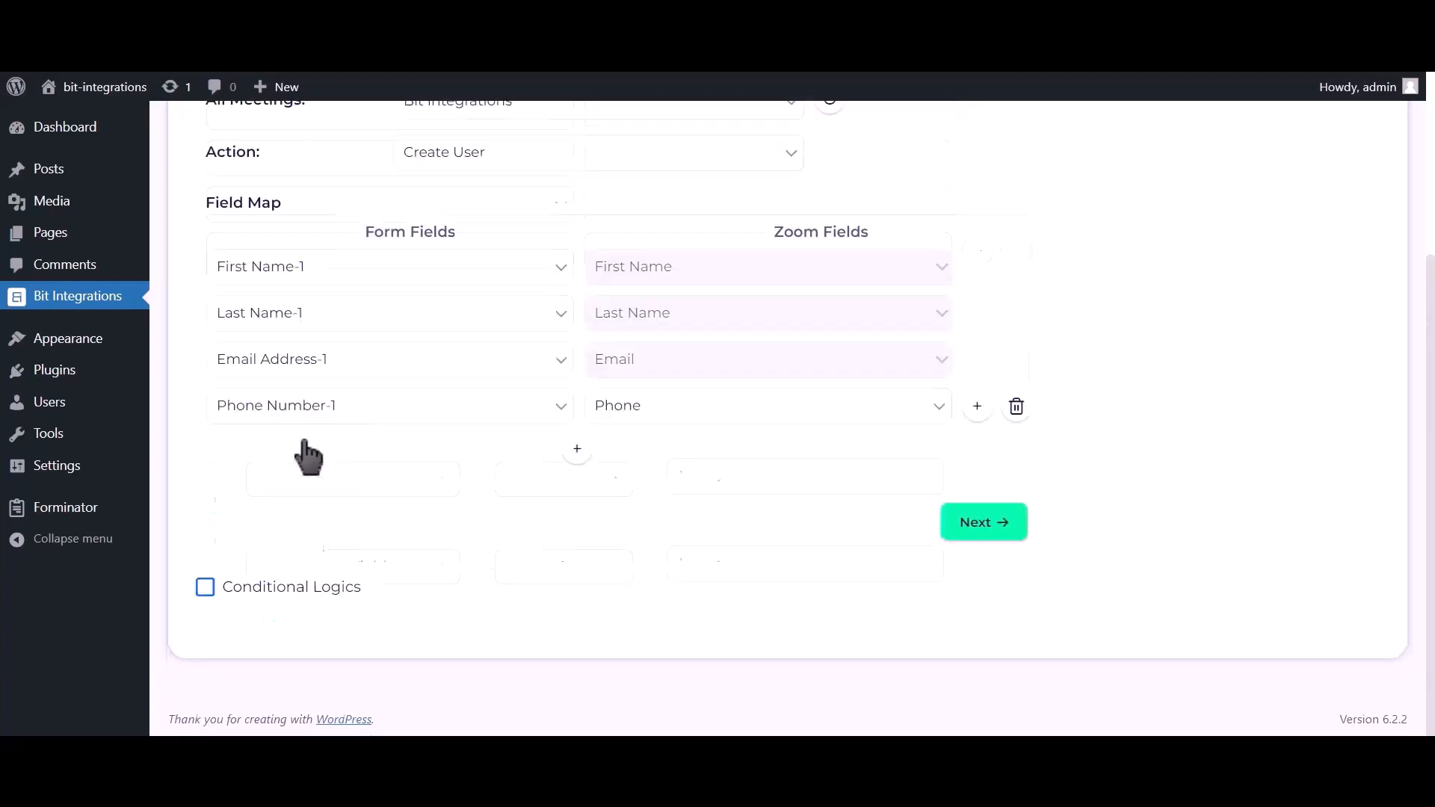
left_click(981, 530)
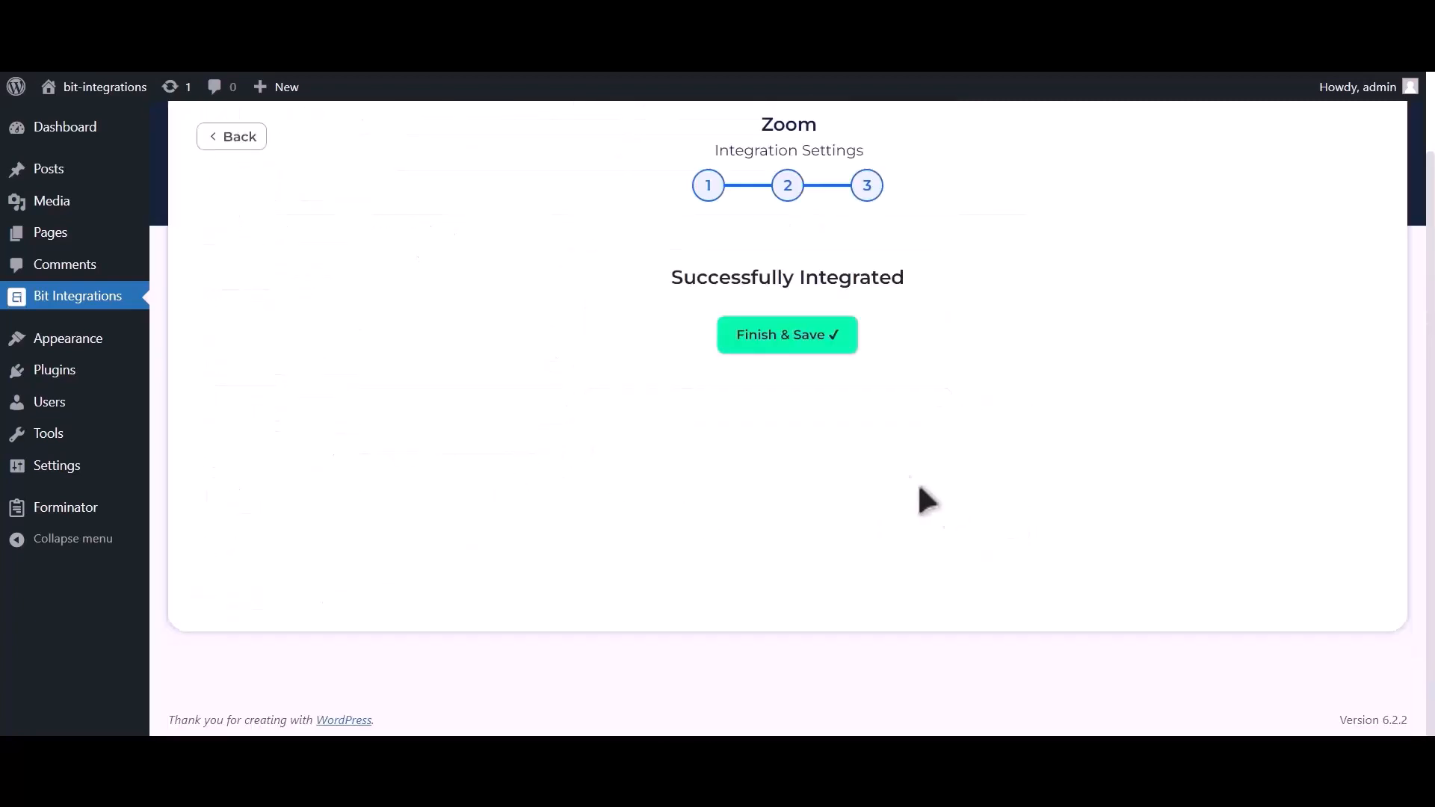
left_click(806, 357)
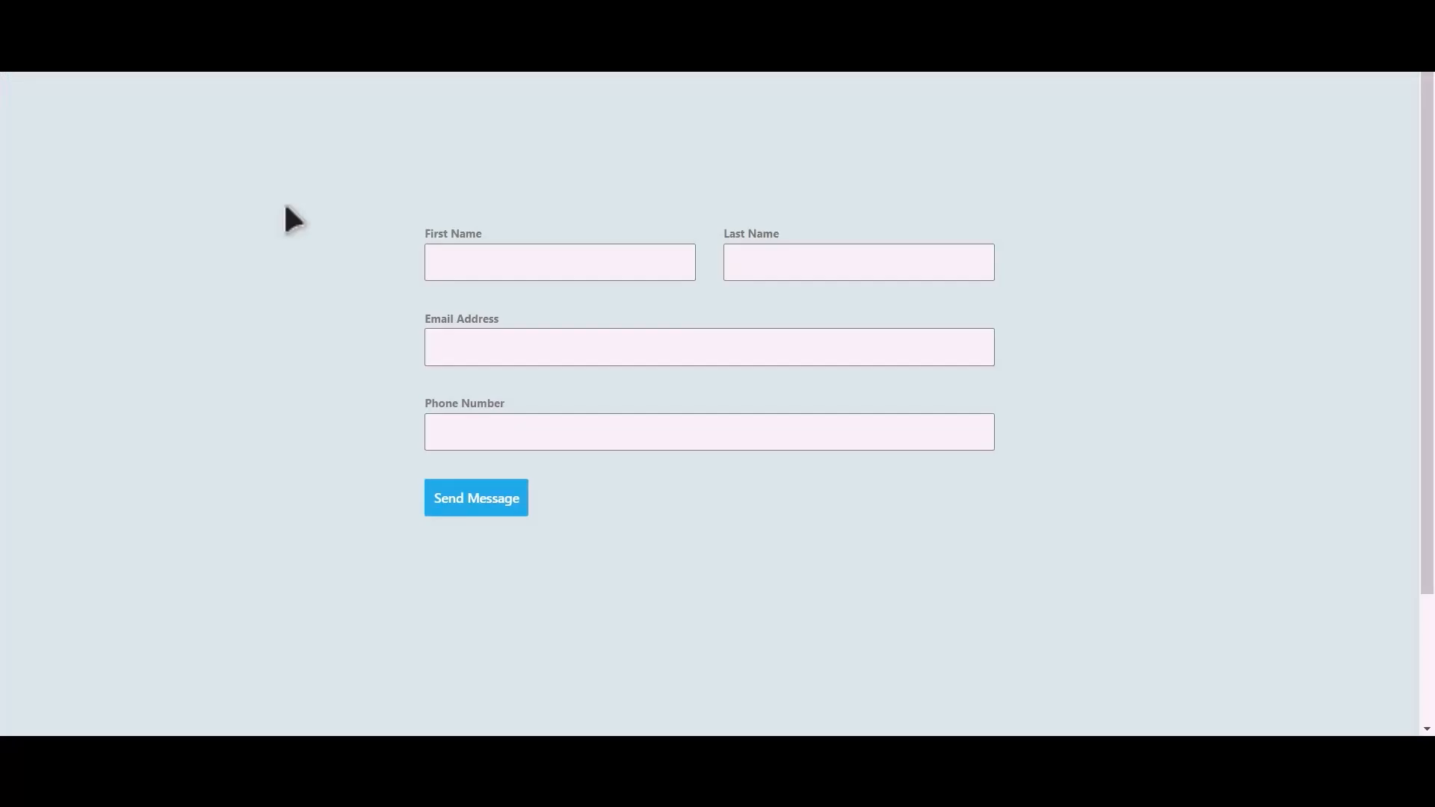
- Submit the contact form with name Bit Integrations plus a test email address and phone number
left_click(581, 267)
key("Tab")
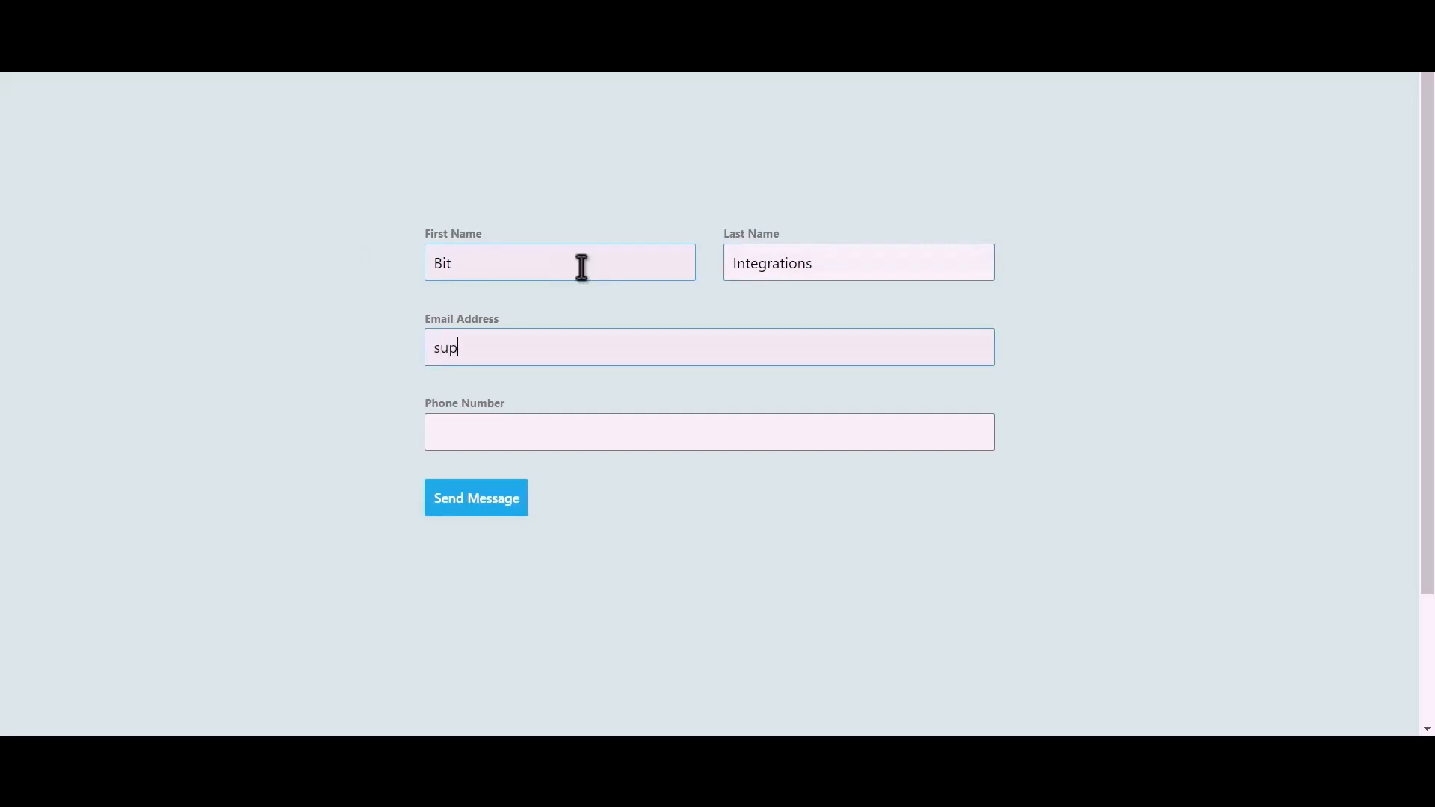
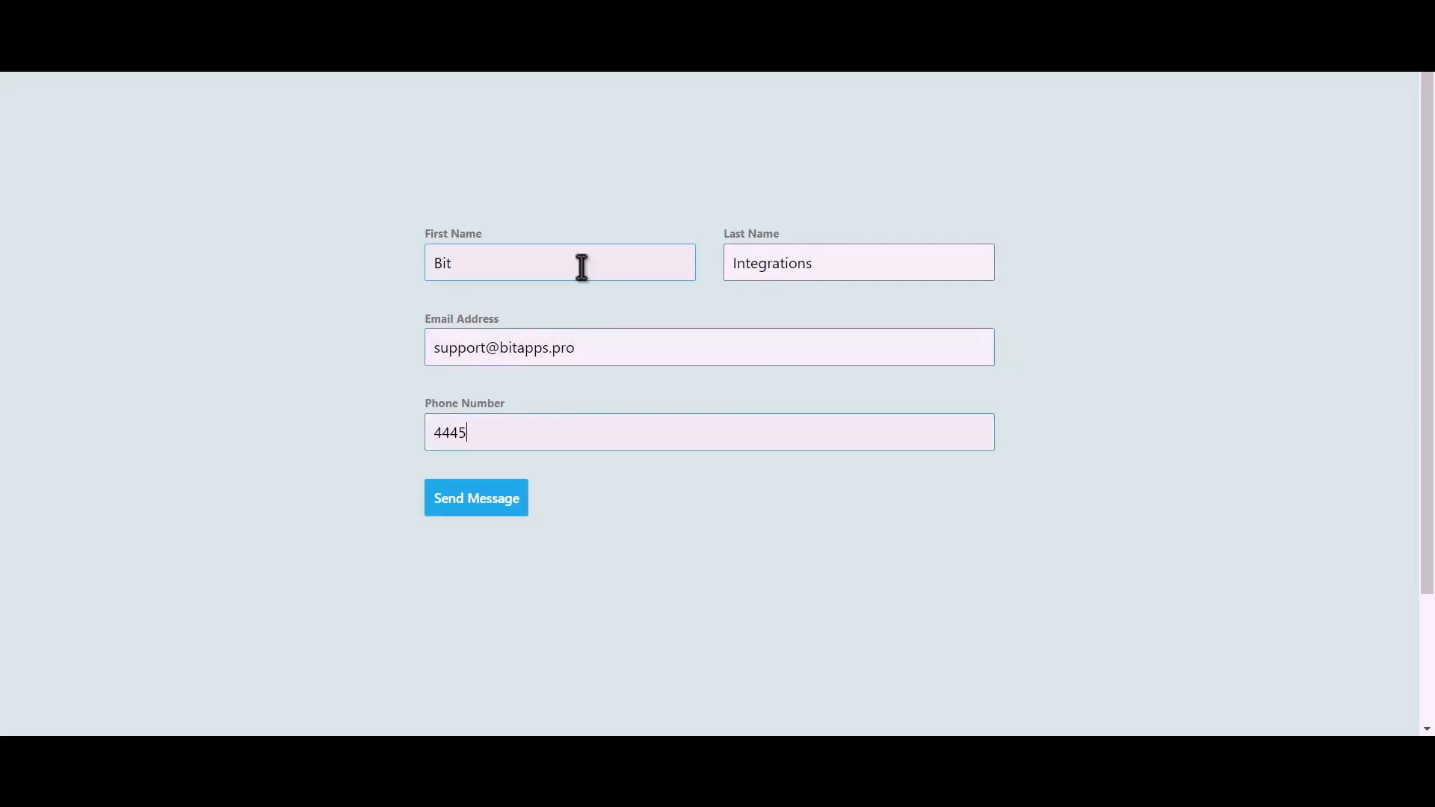
left_click(493, 503)
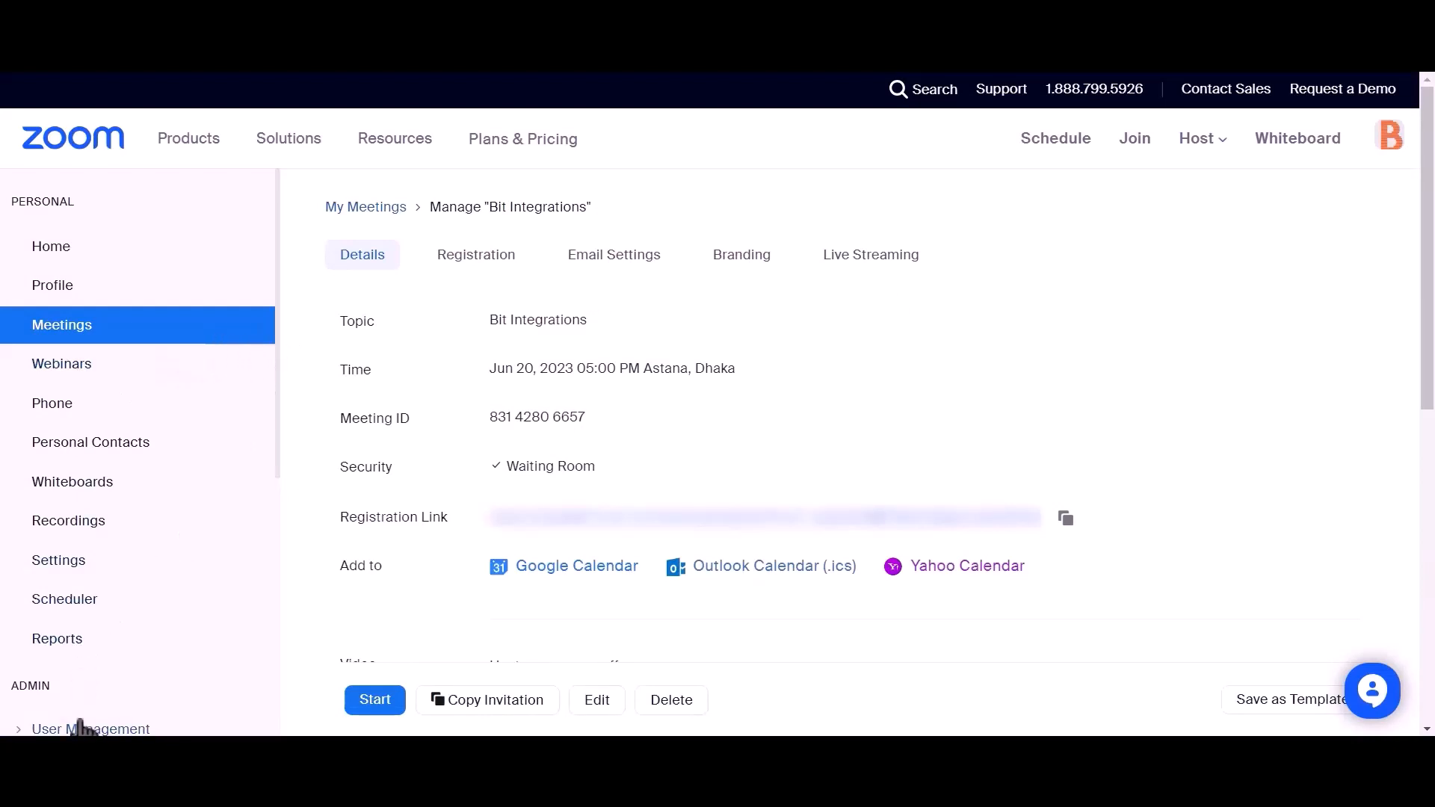
- Open User Management > Users > Pending and highlight the new Basic user created Jun 20, 2023
scroll(183, 475, "down", 2)
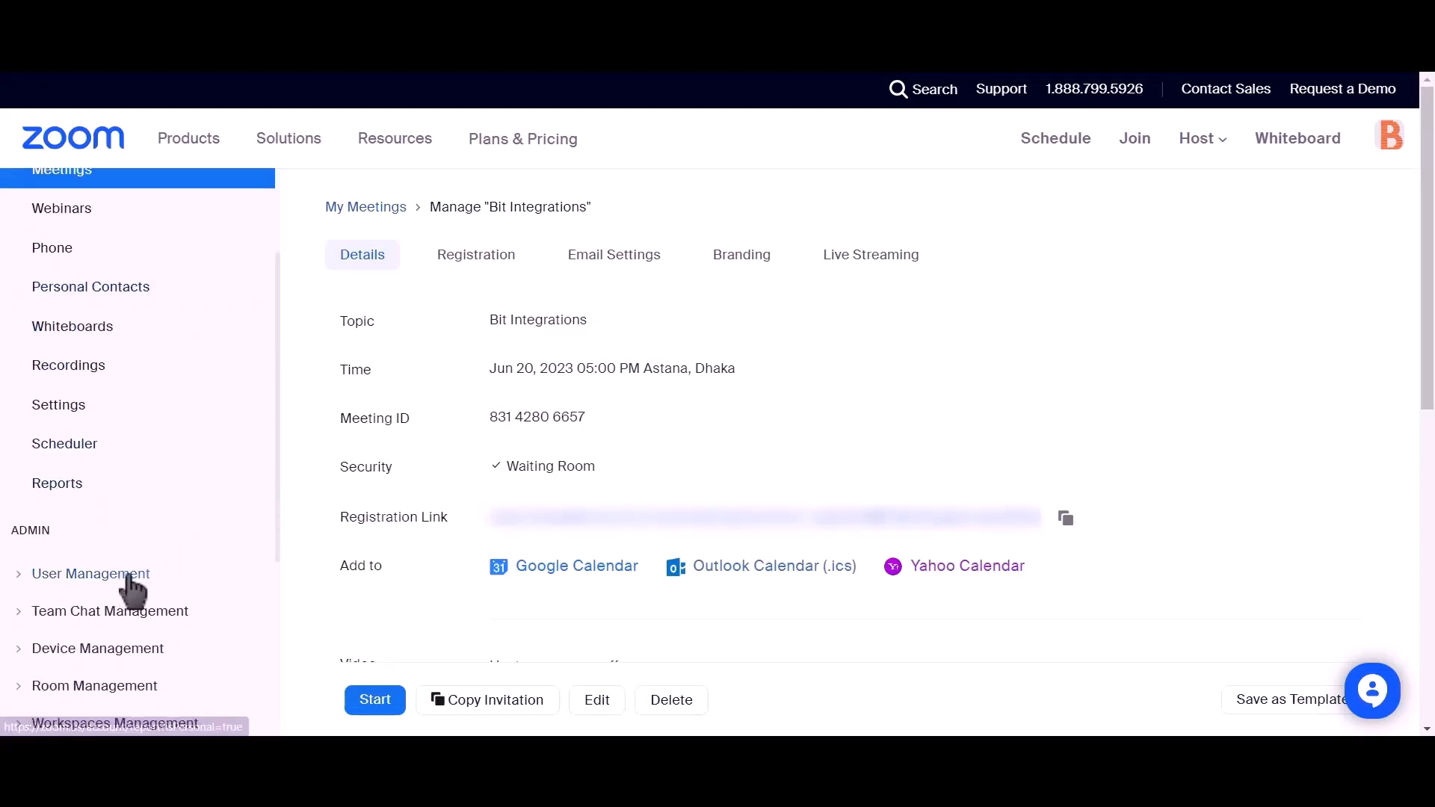
left_click(18, 574)
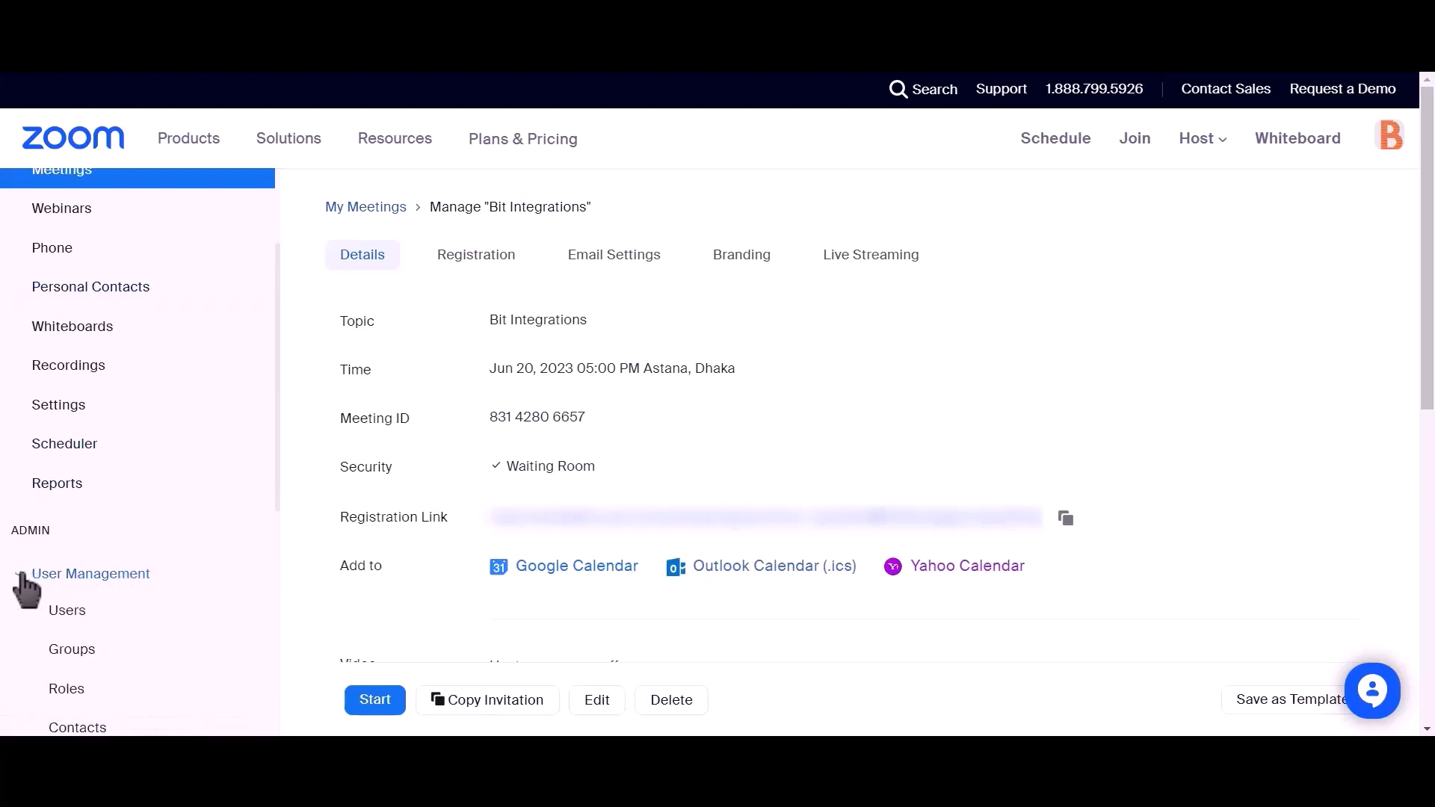
left_click(64, 624)
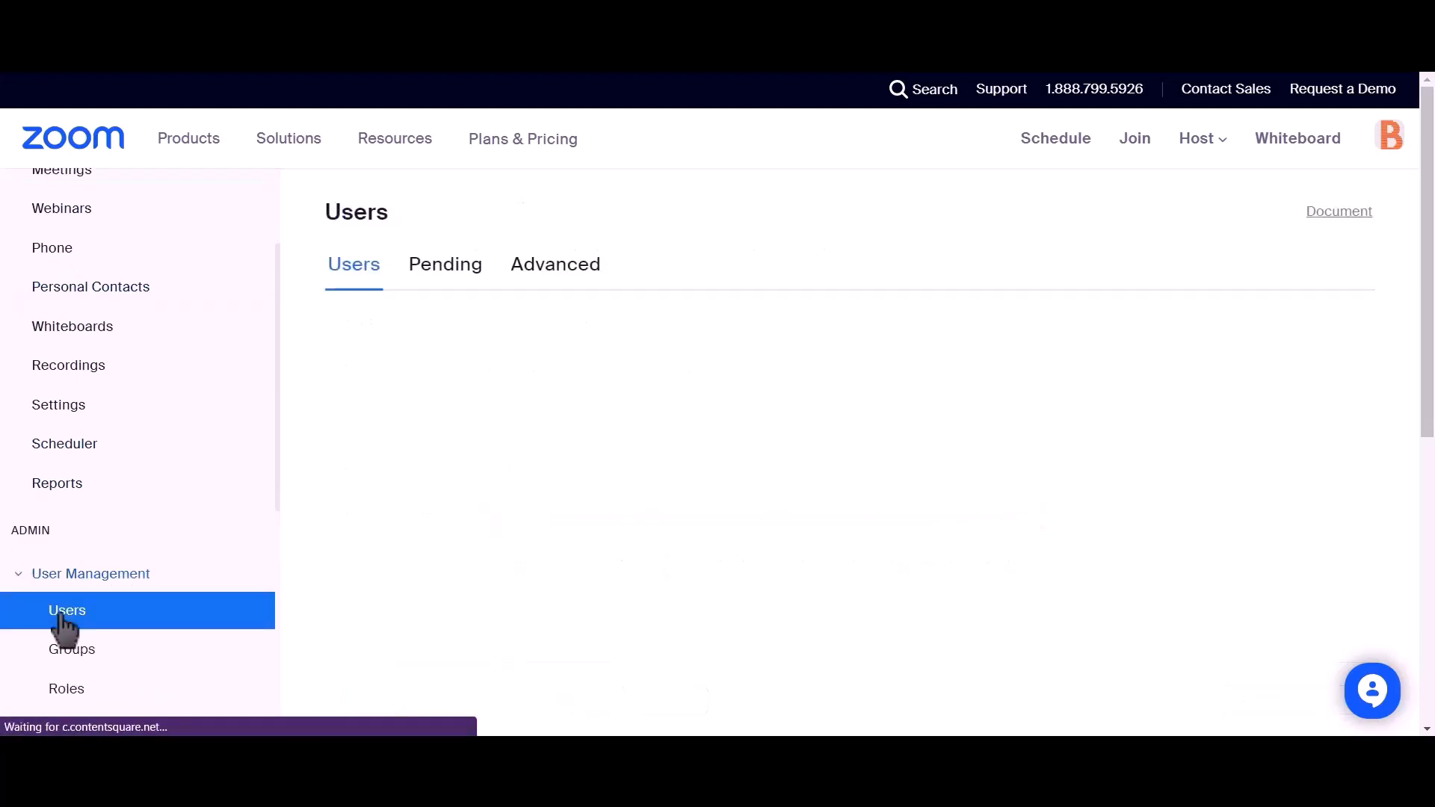
left_click(433, 283)
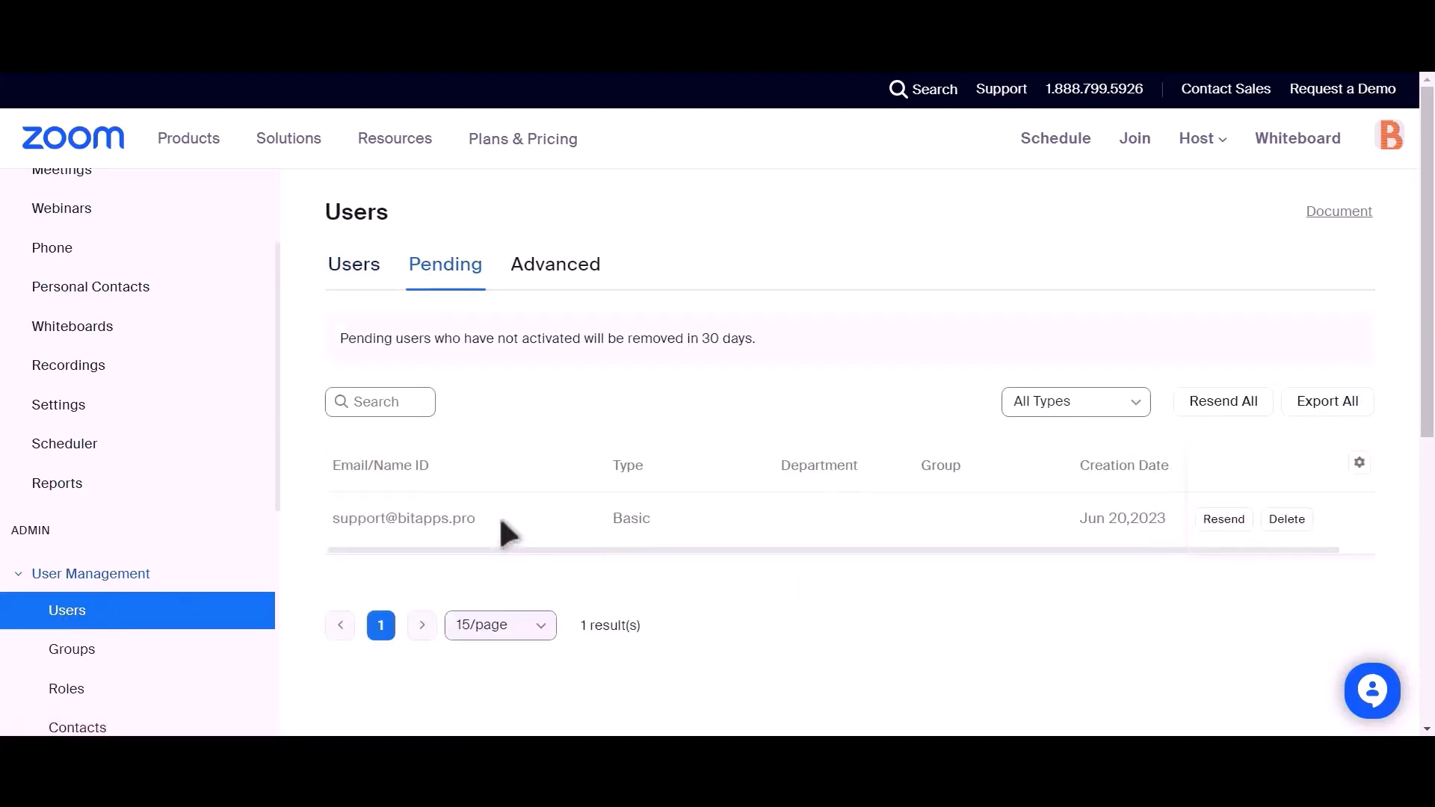
left_click_drag(499, 516, 682, 581)
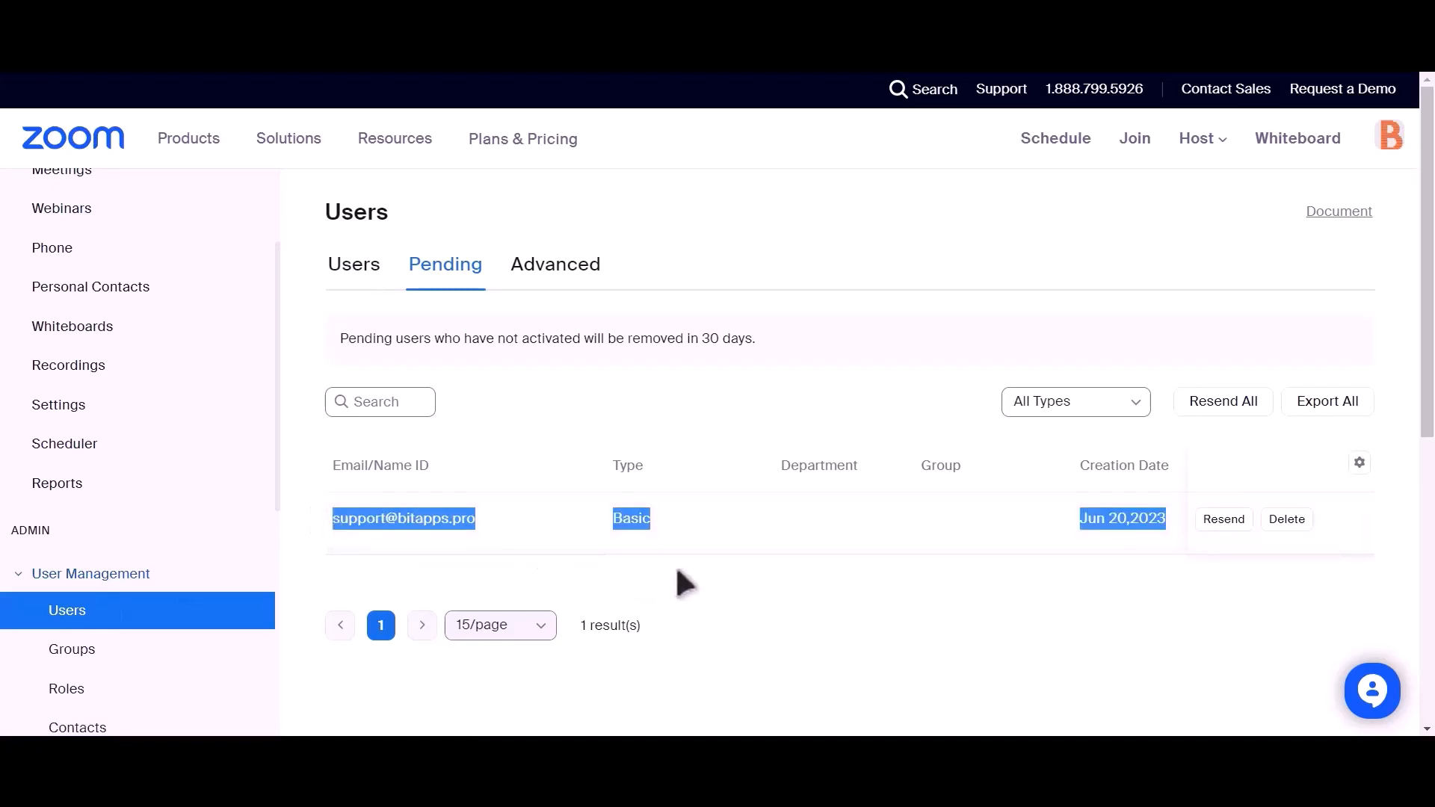
left_click(681, 572)
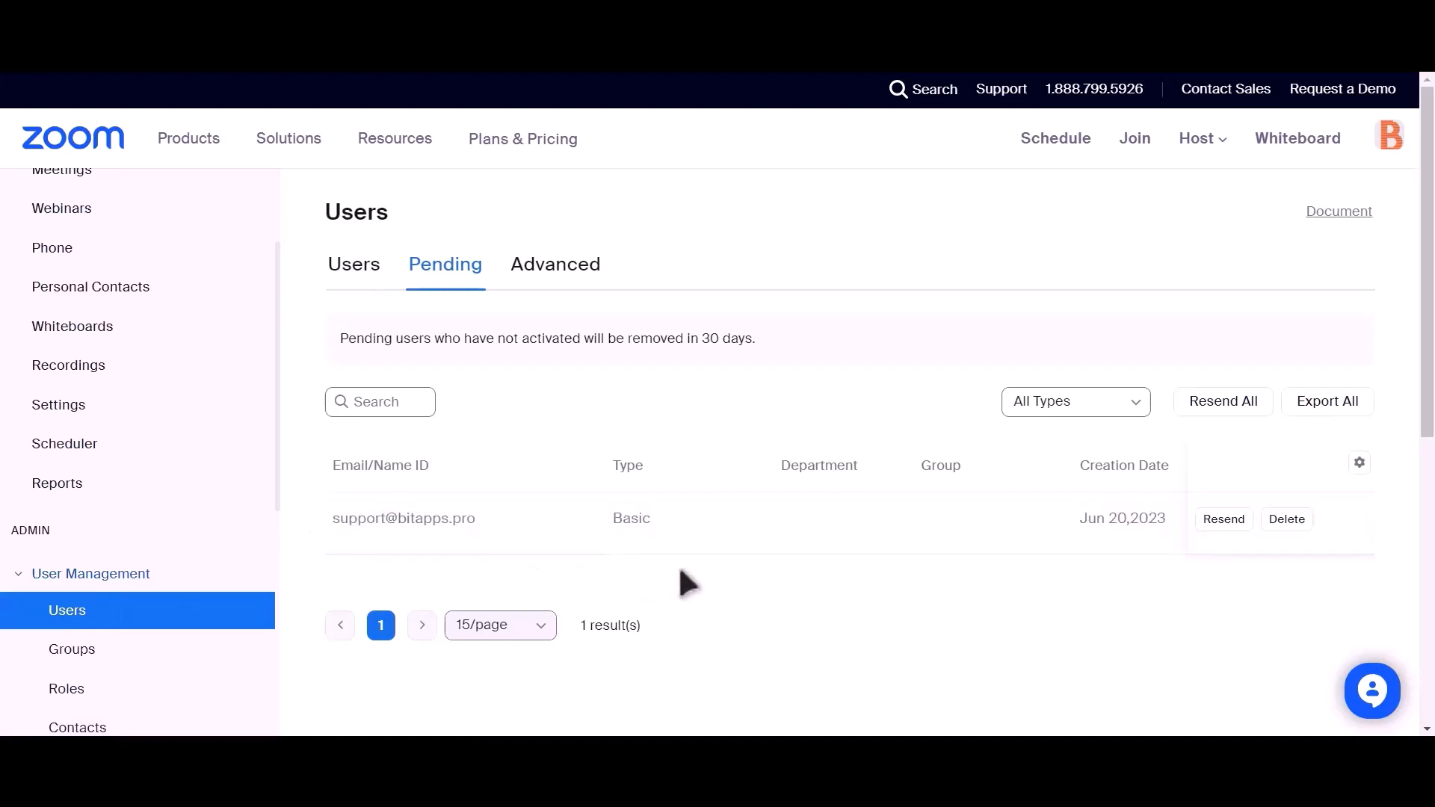